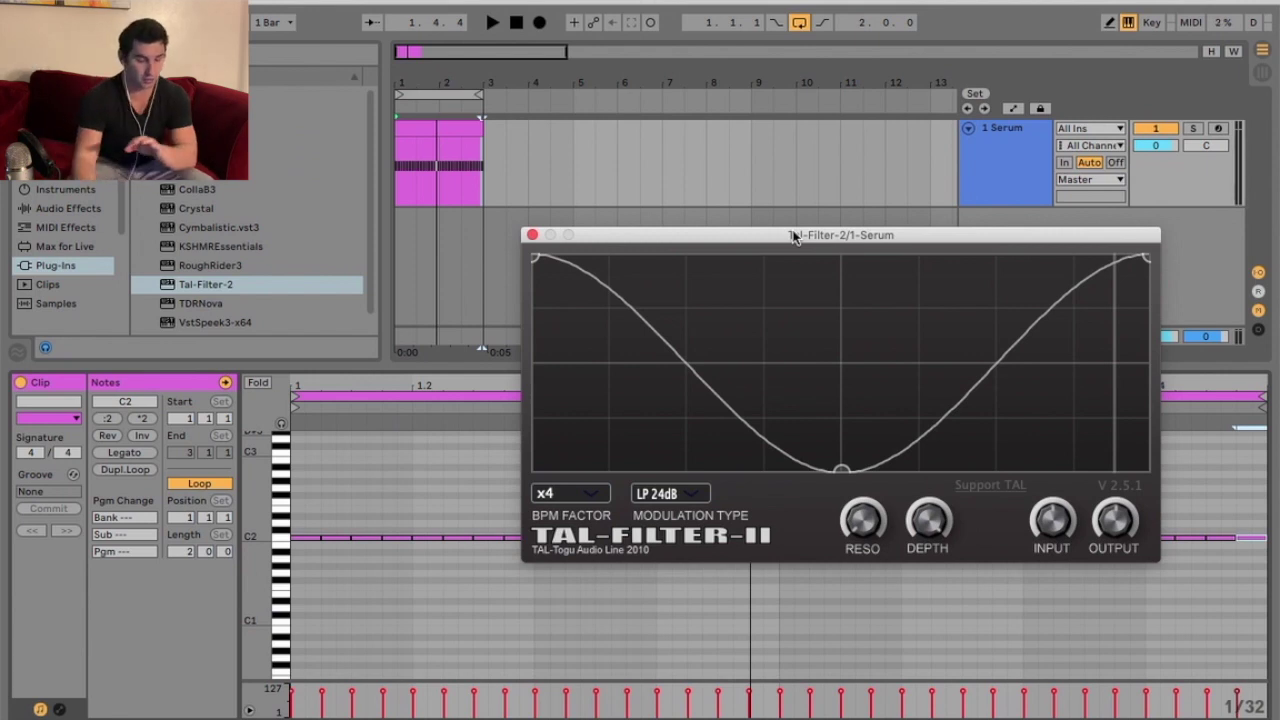
- Show the Serum track's device chain and focus the TAL-Filter-2 window
key("shift+Tab")
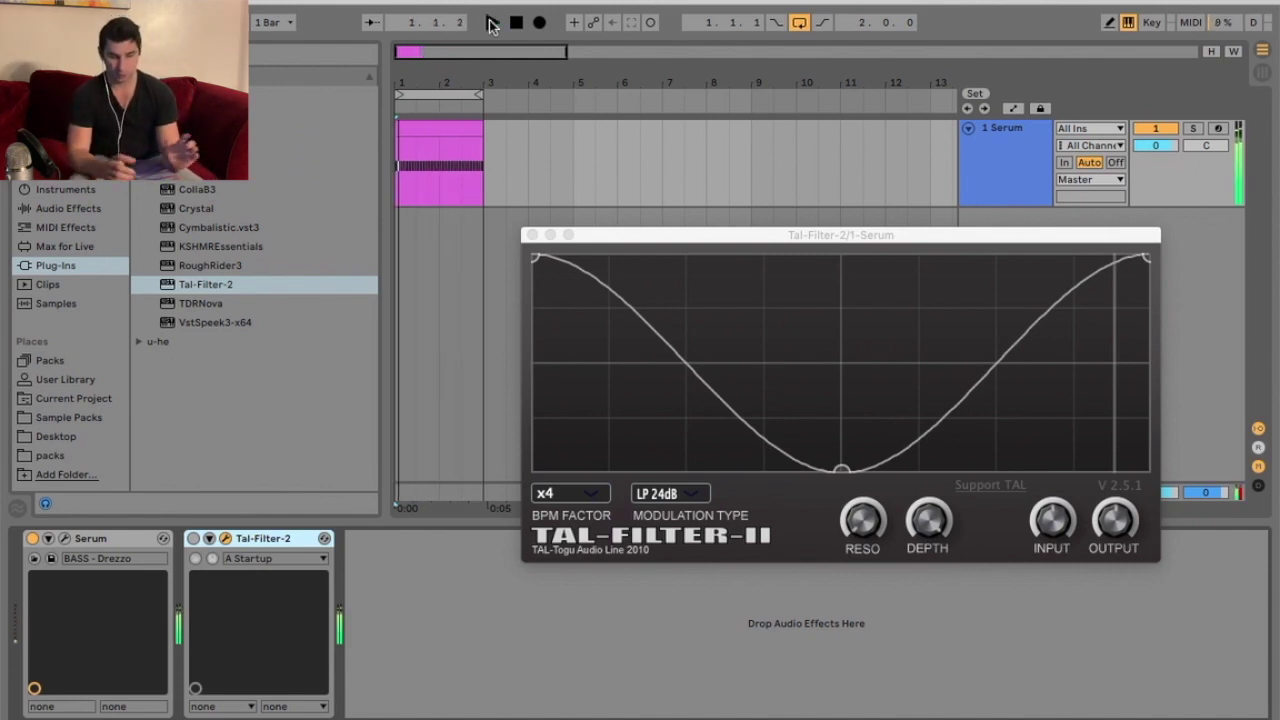
left_click(716, 242)
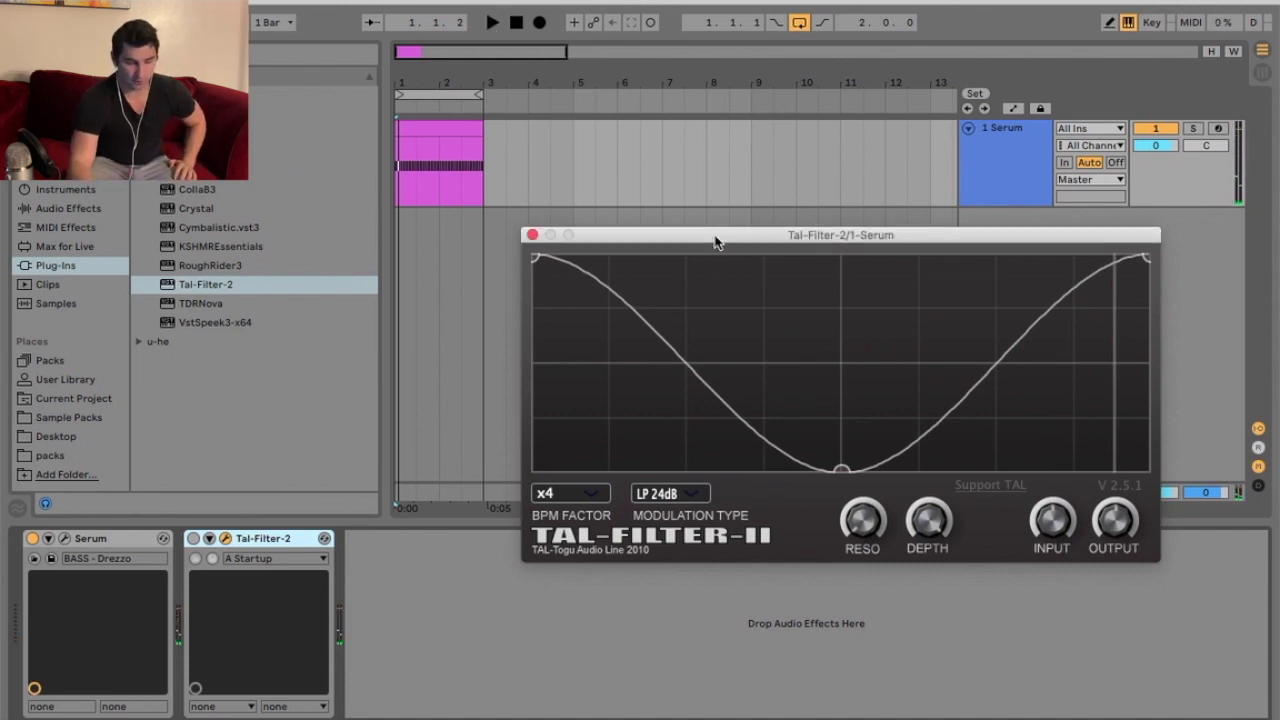
- Drag TAL-Filter-2's curve nodes into a dip with endpoints at zero and a raised right side
left_click_drag(830, 472, 876, 313)
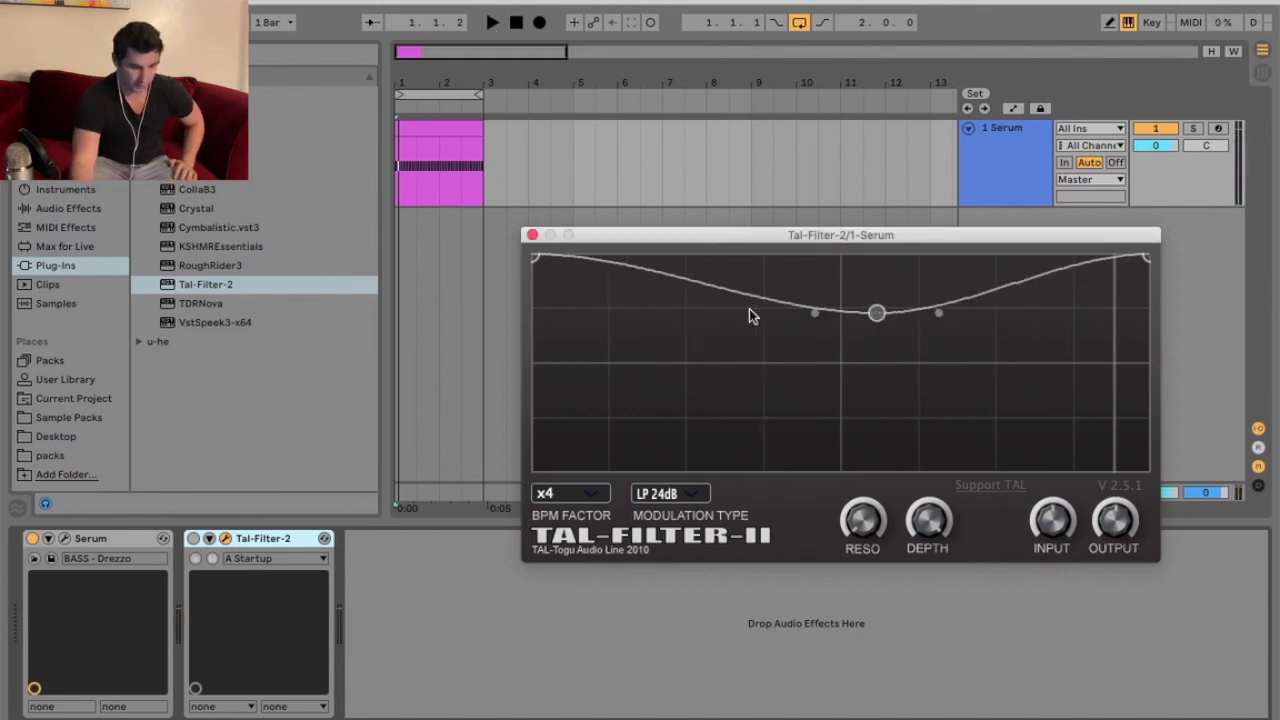
left_click_drag(711, 287, 762, 405)
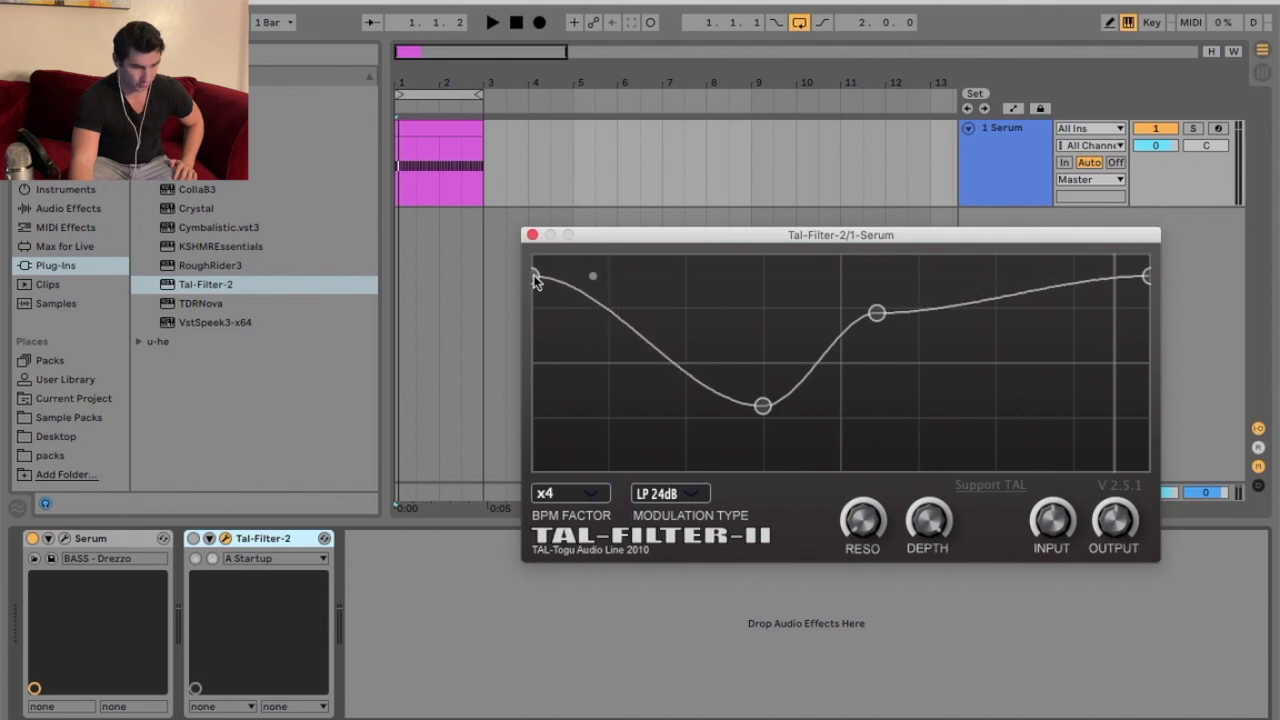
left_click_drag(534, 275, 535, 459)
left_click_drag(990, 365, 1025, 264)
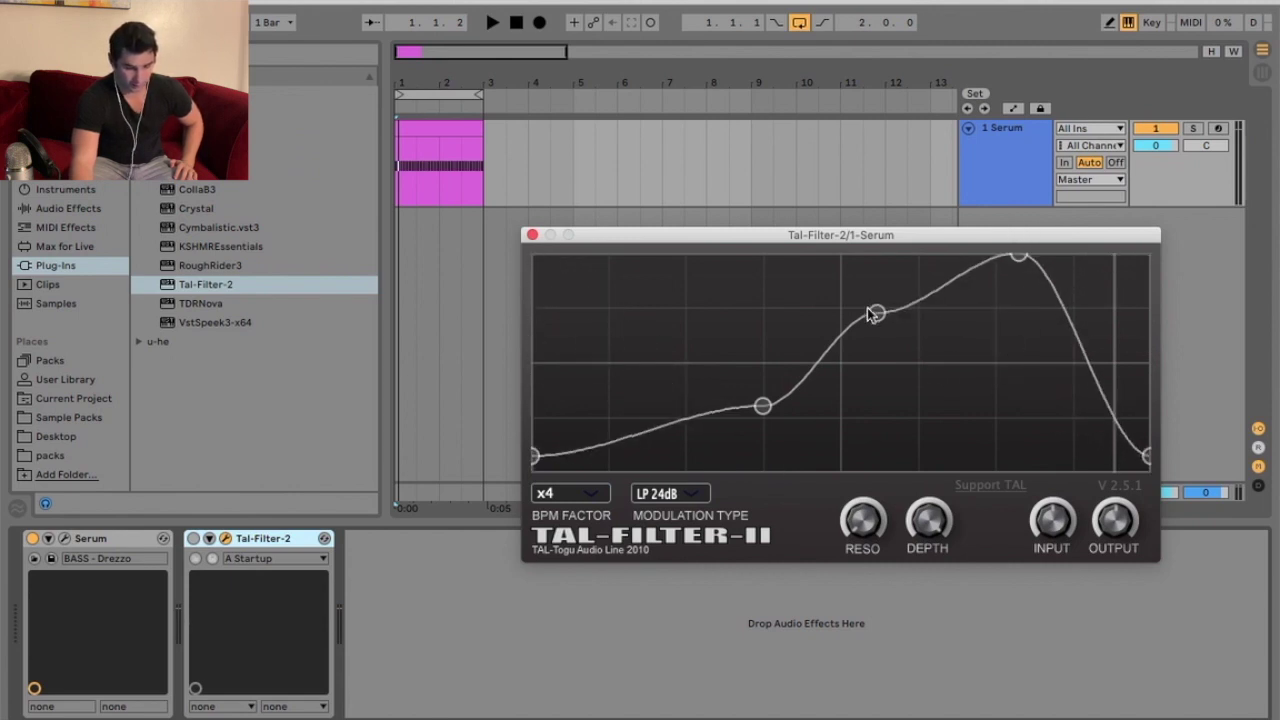
left_click_drag(872, 313, 876, 418)
left_click_drag(1015, 259, 1011, 356)
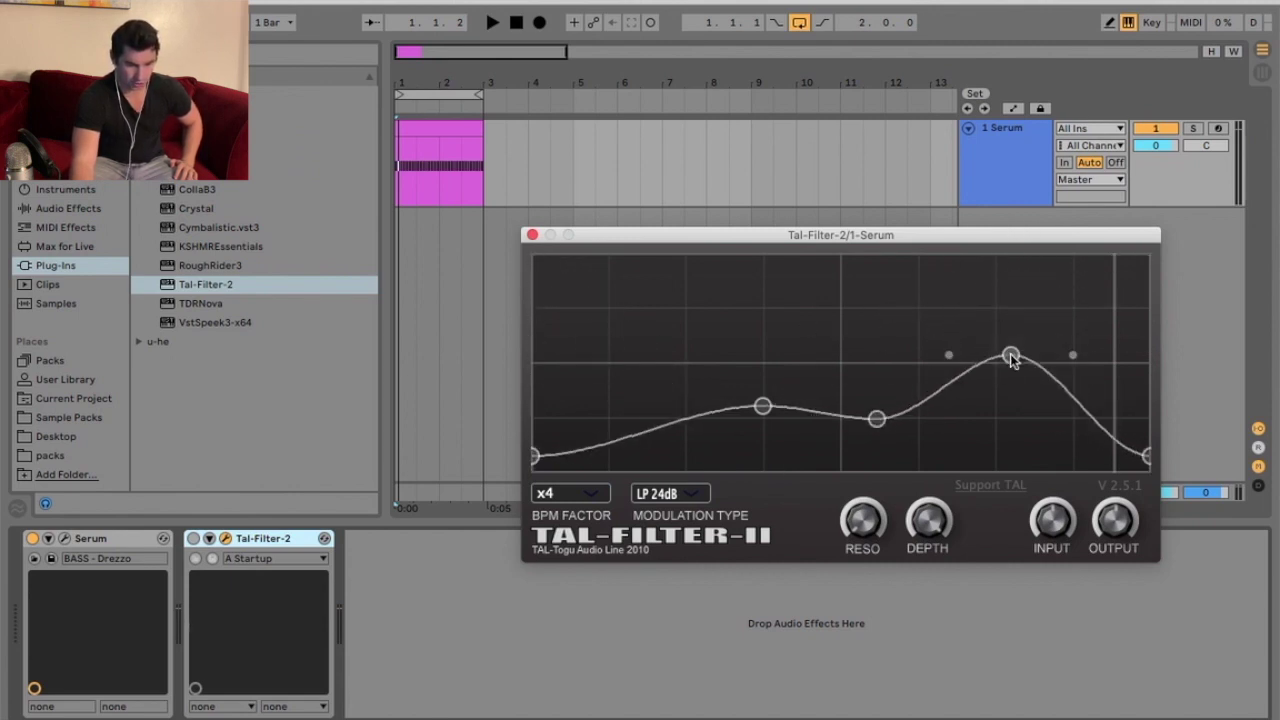
- Restart playback and move the peak earlier and higher, smoothing the rise
left_click(500, 26)
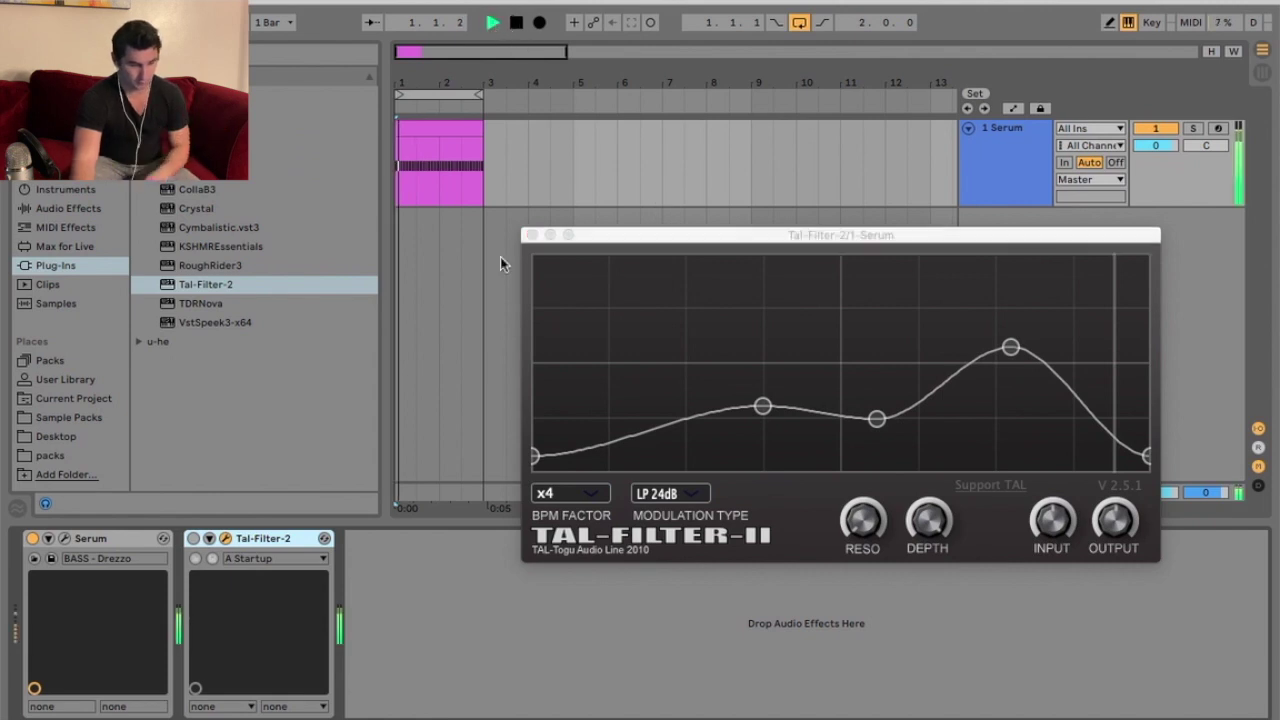
left_click(194, 538)
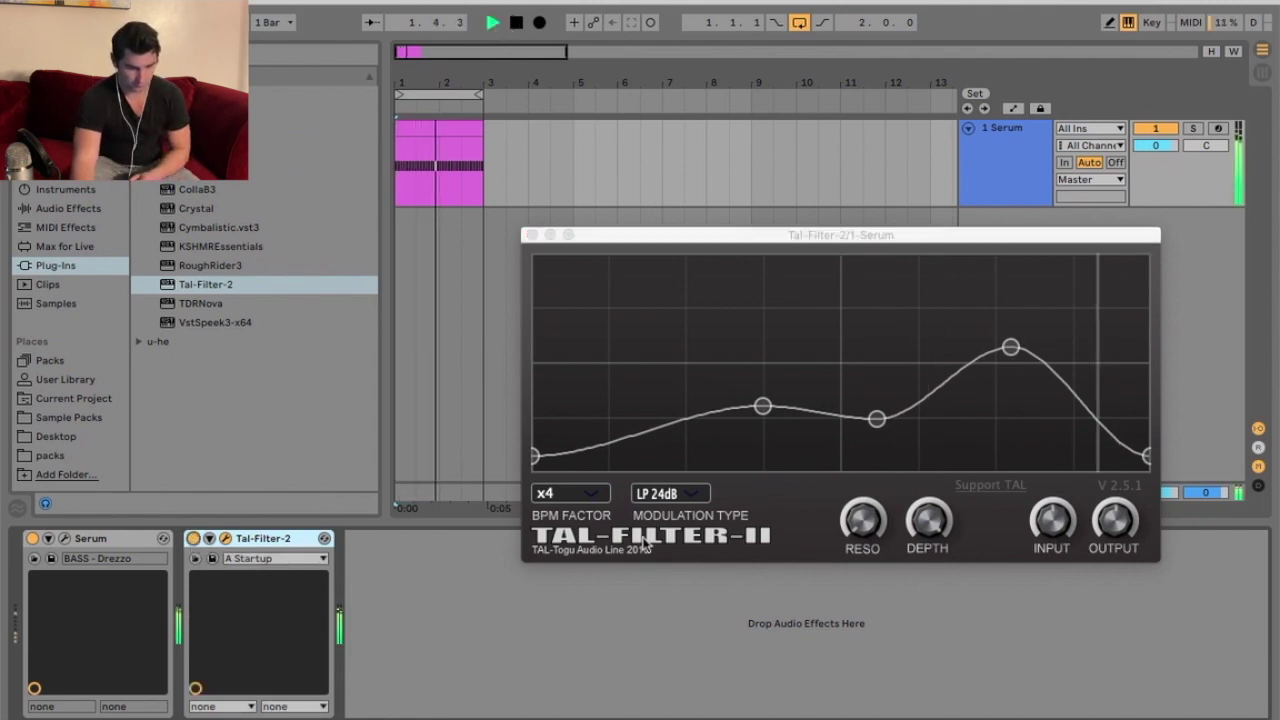
mouse_move(1011, 347)
left_mouse_down()
mouse_move(937, 323)
mouse_move(927, 300)
left_mouse_up()
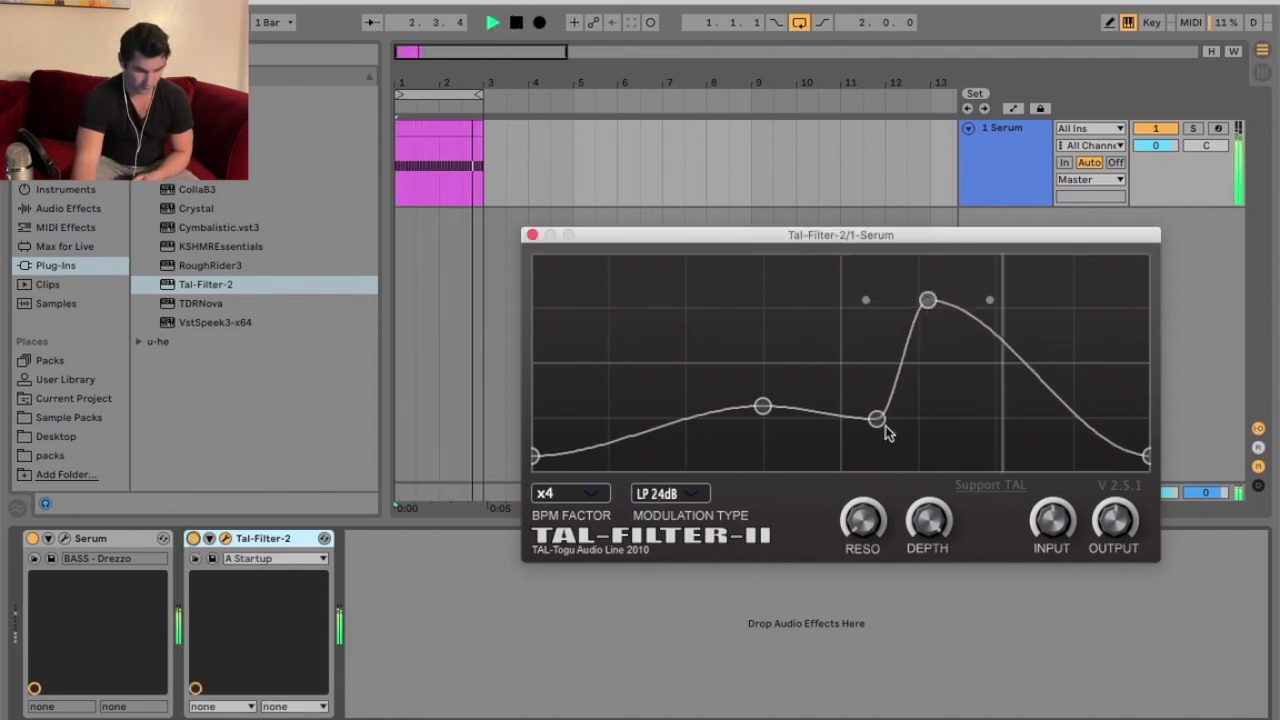
left_click_drag(876, 418, 772, 337)
left_click_drag(762, 405, 708, 355)
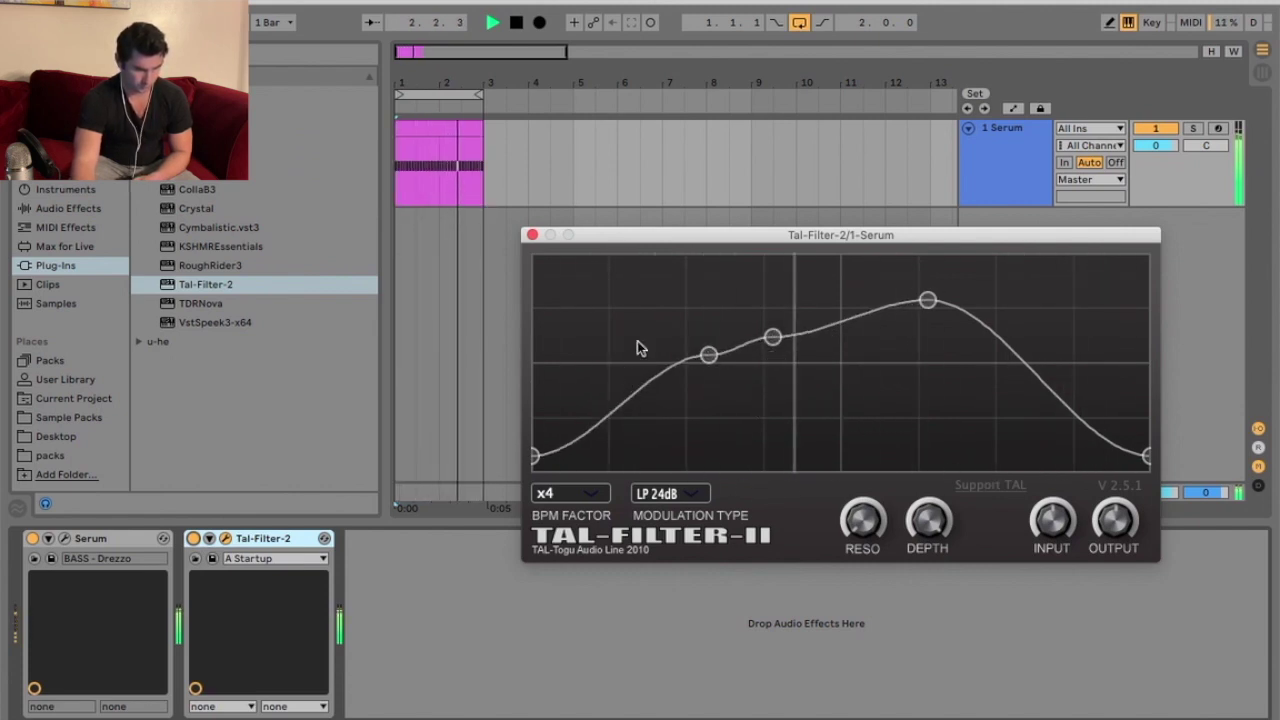
left_click(568, 493)
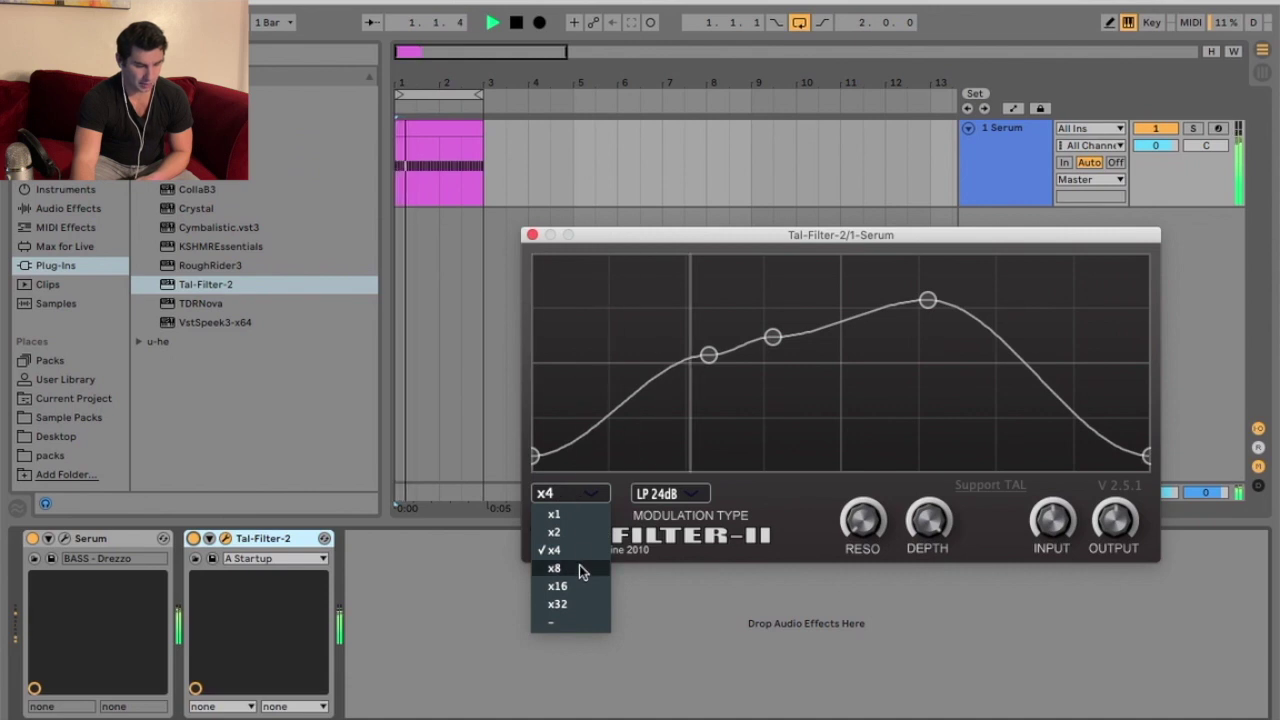
- Set TAL-Filter-2's BPM factor to x2 after briefly trying x8
left_click(579, 564)
left_click(568, 493)
left_click(585, 537)
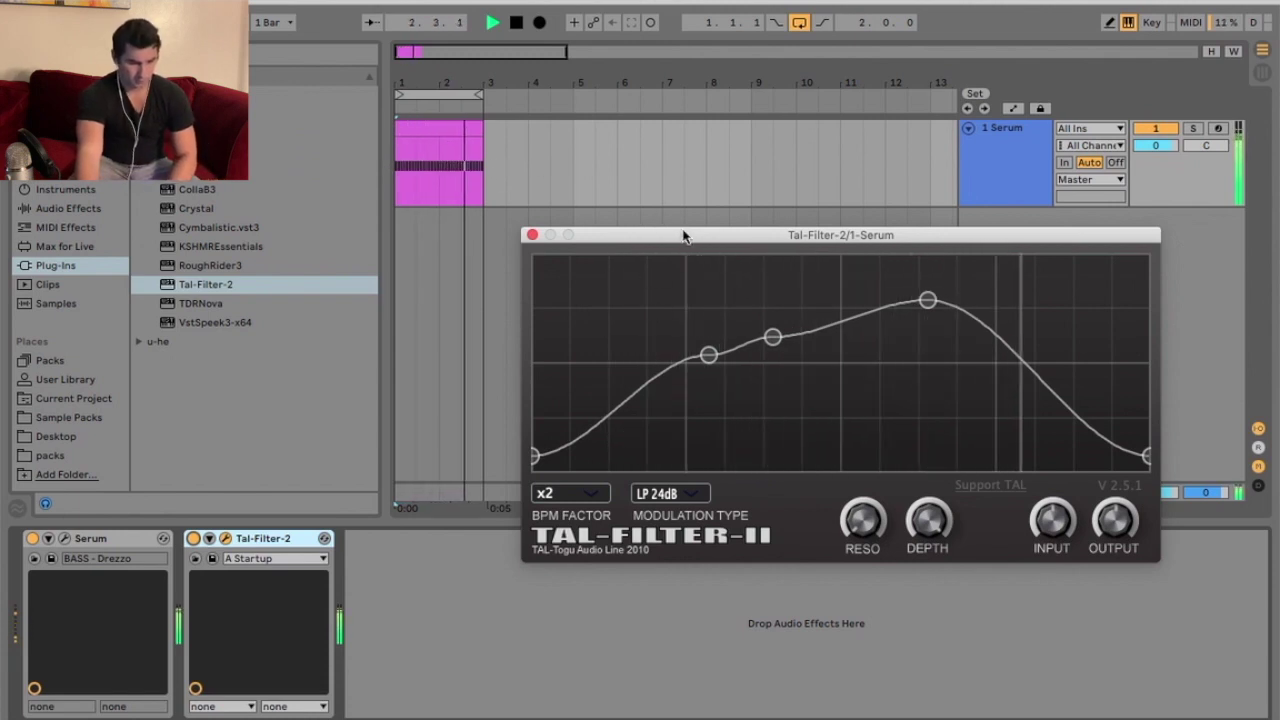
- Move the curve's peak earlier and steepen its long falling tail
mouse_move(928, 300)
left_mouse_down()
mouse_move(846, 391)
mouse_move(803, 397)
left_mouse_up()
left_click_drag(708, 355, 683, 322)
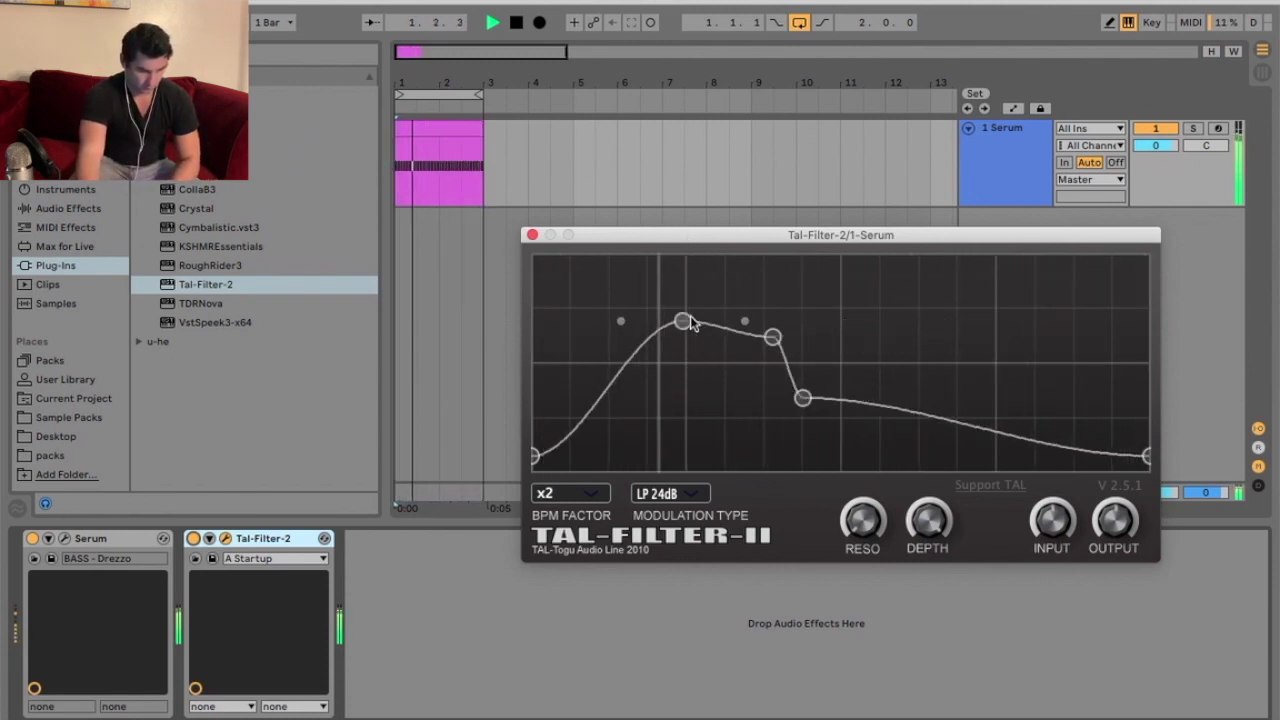
left_click_drag(775, 340, 742, 383)
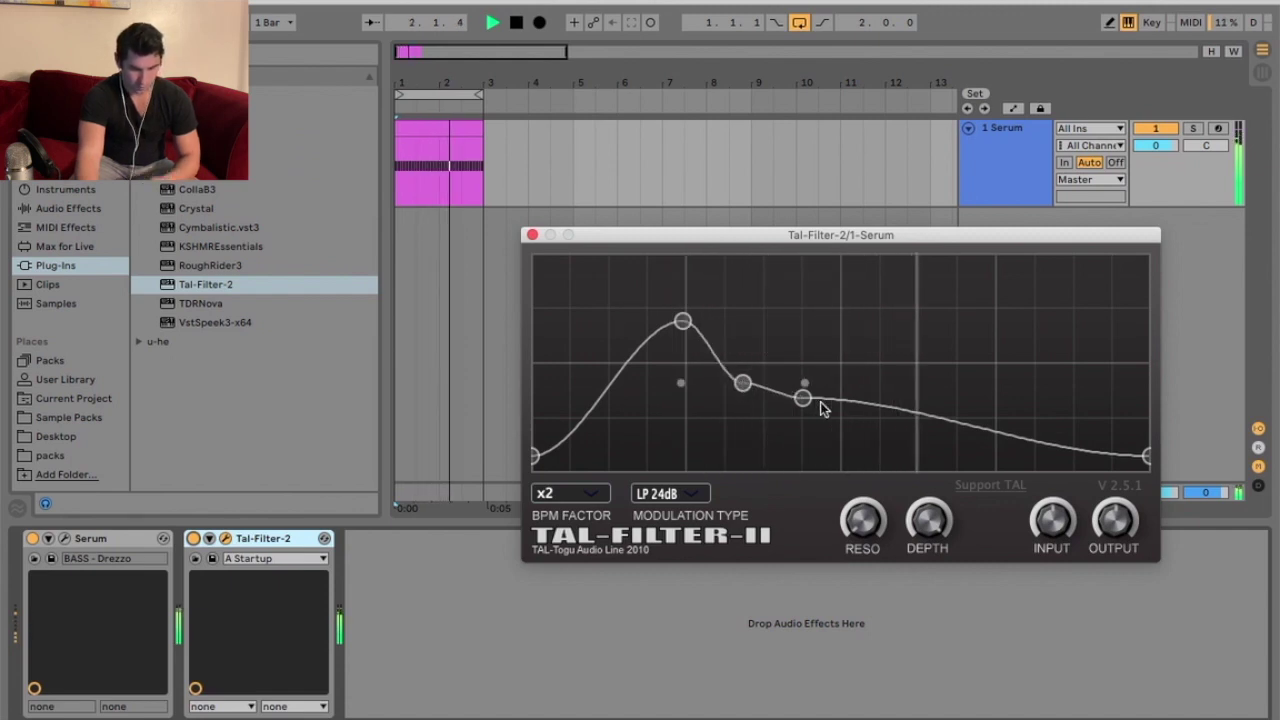
- Try LP 12dB, then HP 12dB as TAL-Filter-2's modulation type
left_click(668, 493)
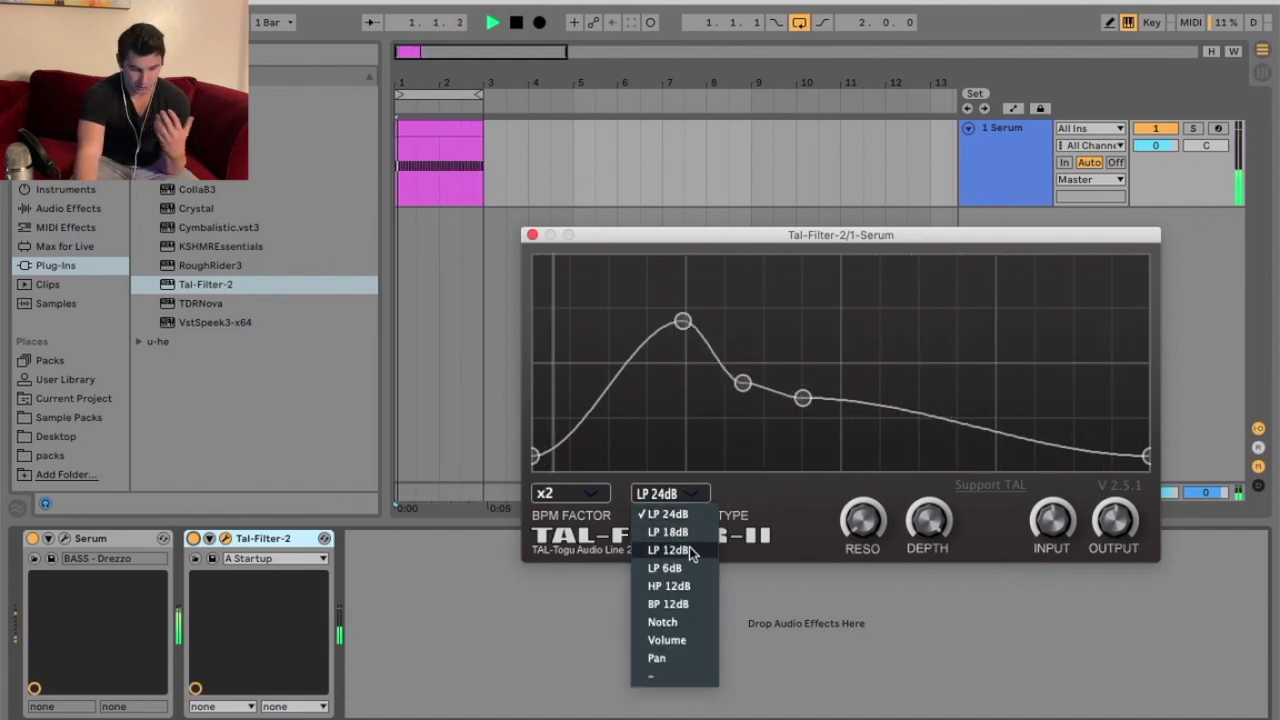
left_click(666, 549)
left_click(668, 493)
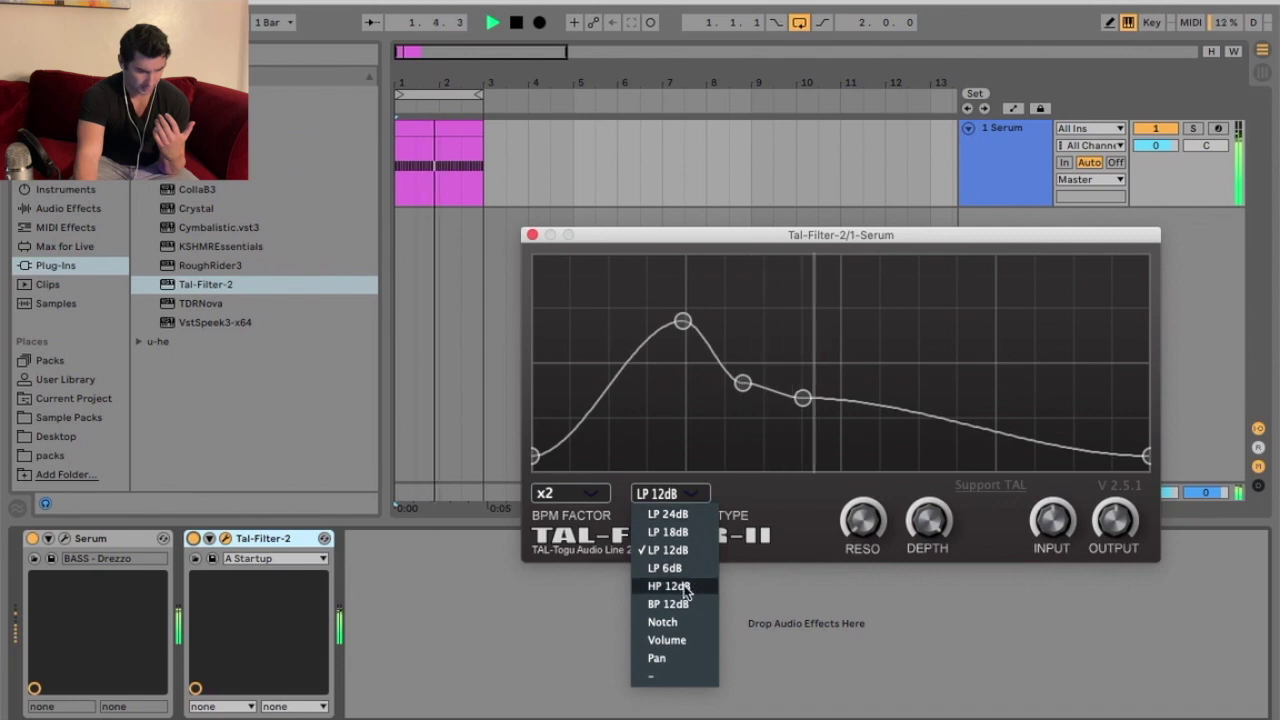
left_click(665, 586)
- Raise the curve's peak to the top, form a second hump, and switch modulation to Volume
left_click_drag(682, 321, 712, 256)
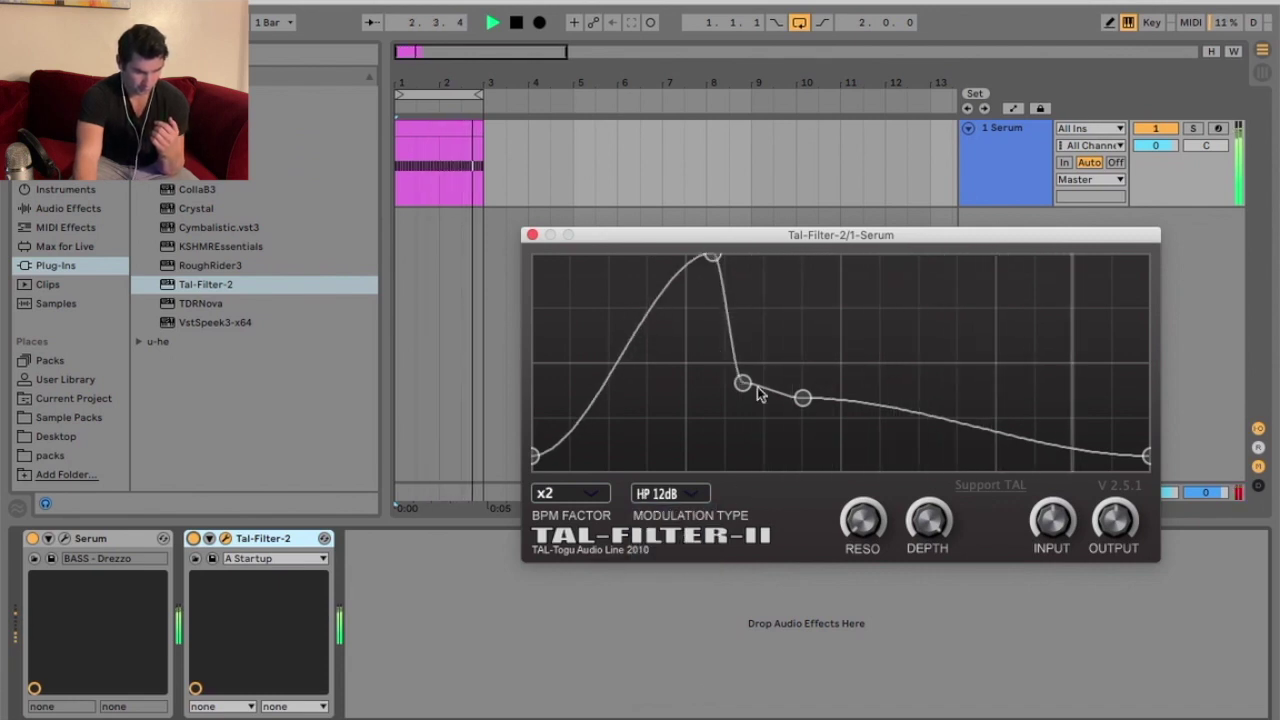
left_click_drag(742, 383, 828, 336)
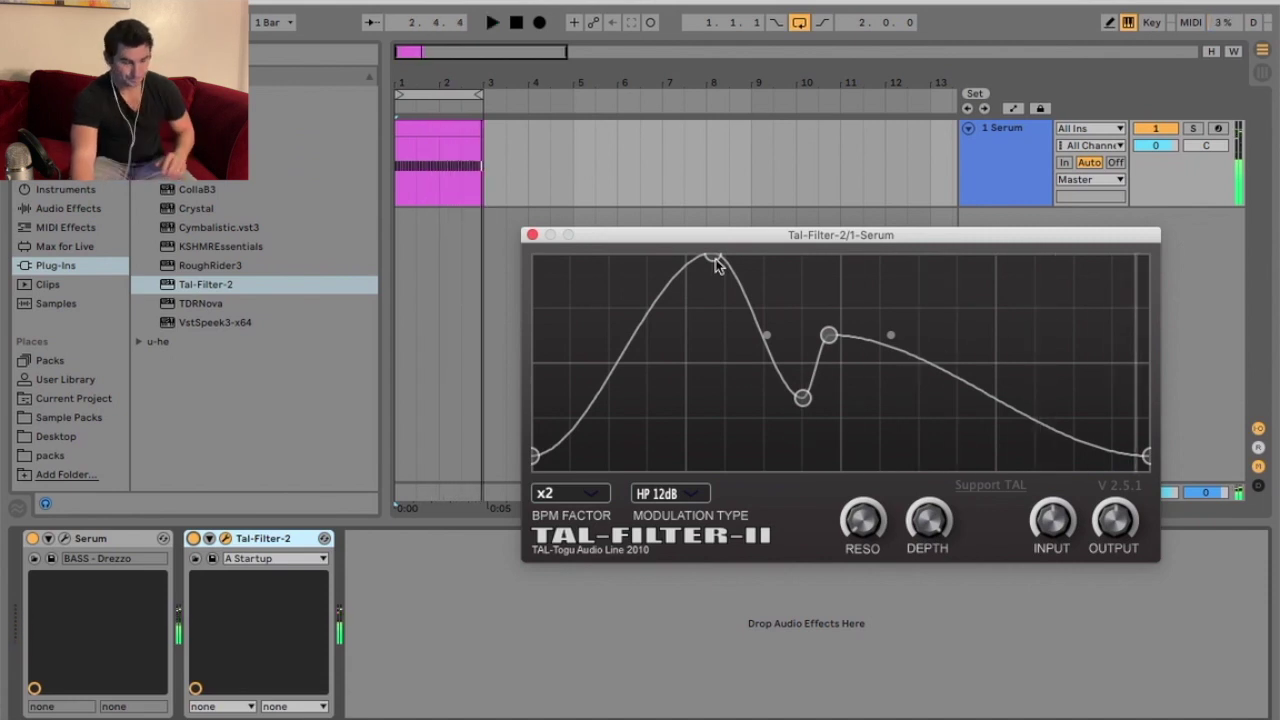
left_click(688, 497)
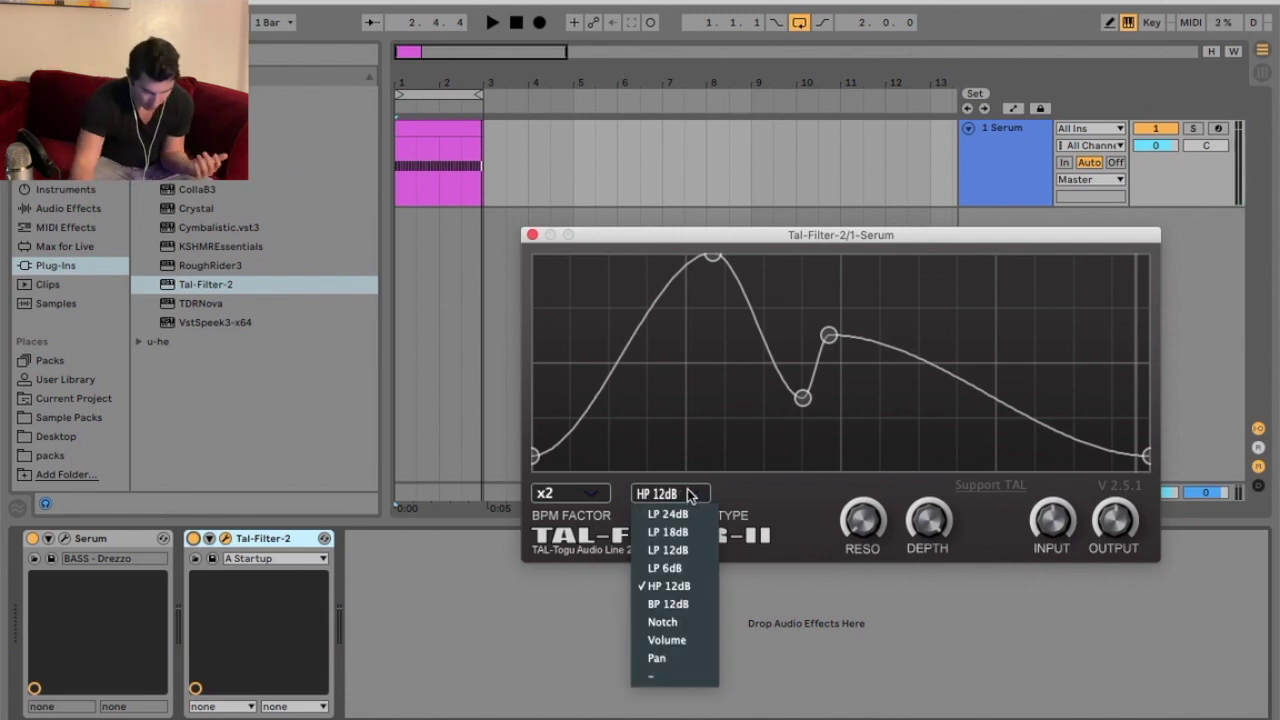
left_click(677, 641)
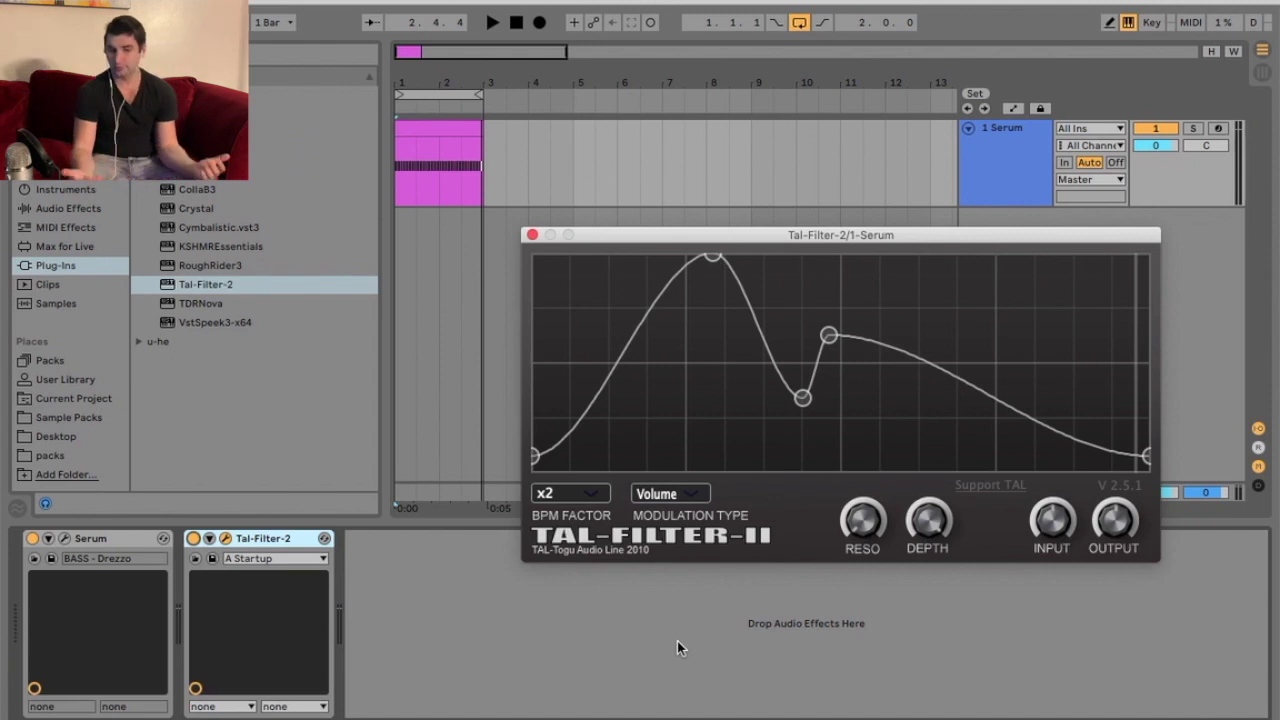
- Replace the Tal-Filter-2 device with a fresh instance on the Serum track
left_click(262, 541)
key("Delete")
double_click(214, 286)
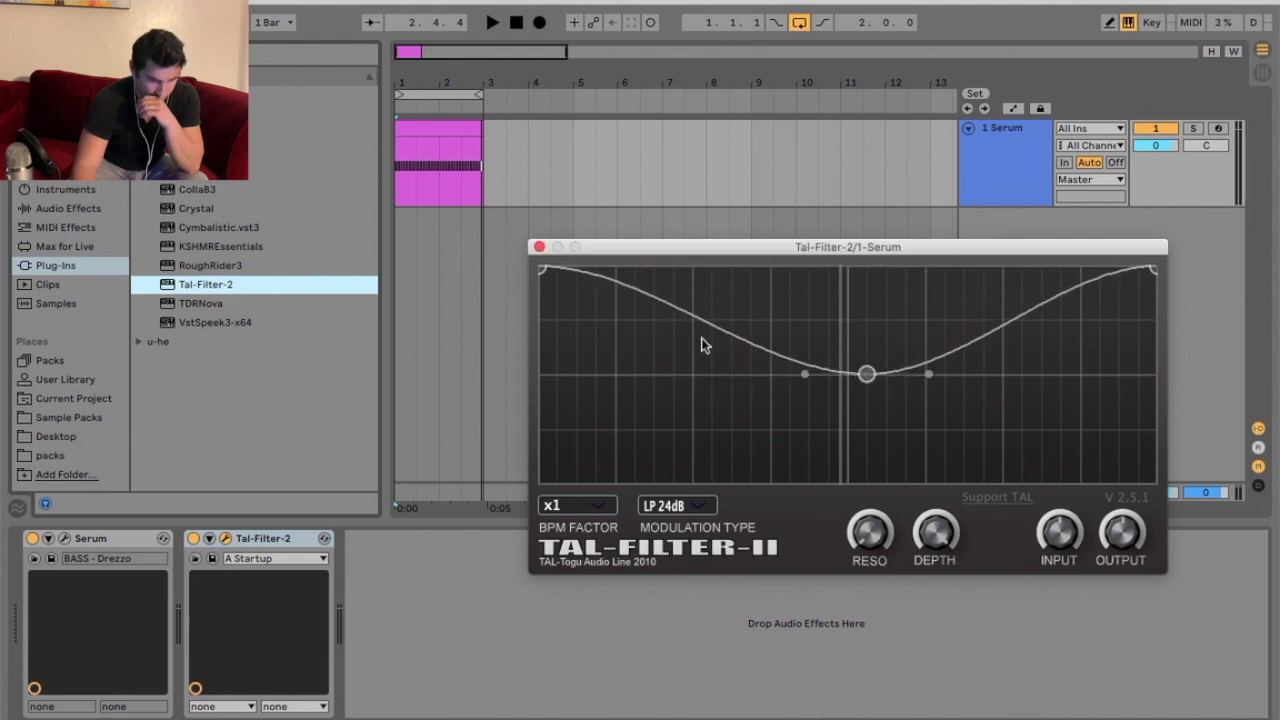
- Shape the new curve into a hill, set modulation type to Volume, and drop its endpoints
left_click_drag(543, 280, 553, 512)
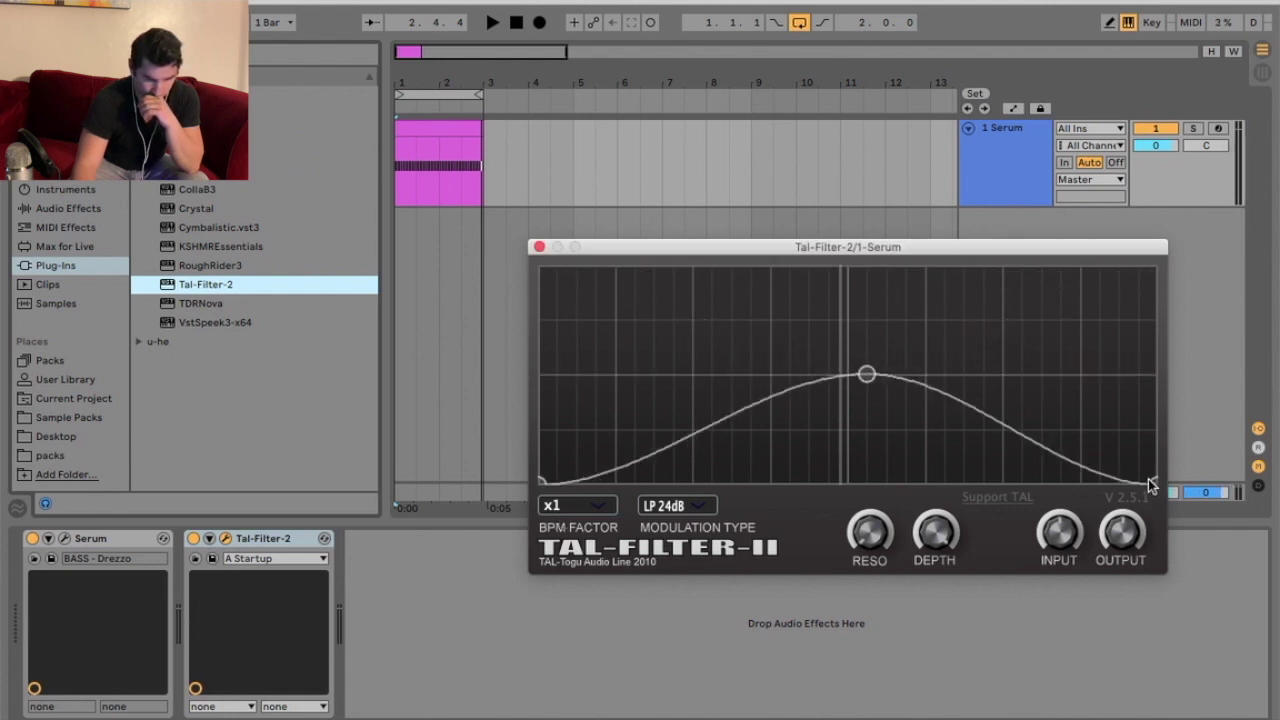
left_click_drag(1149, 484, 1145, 367)
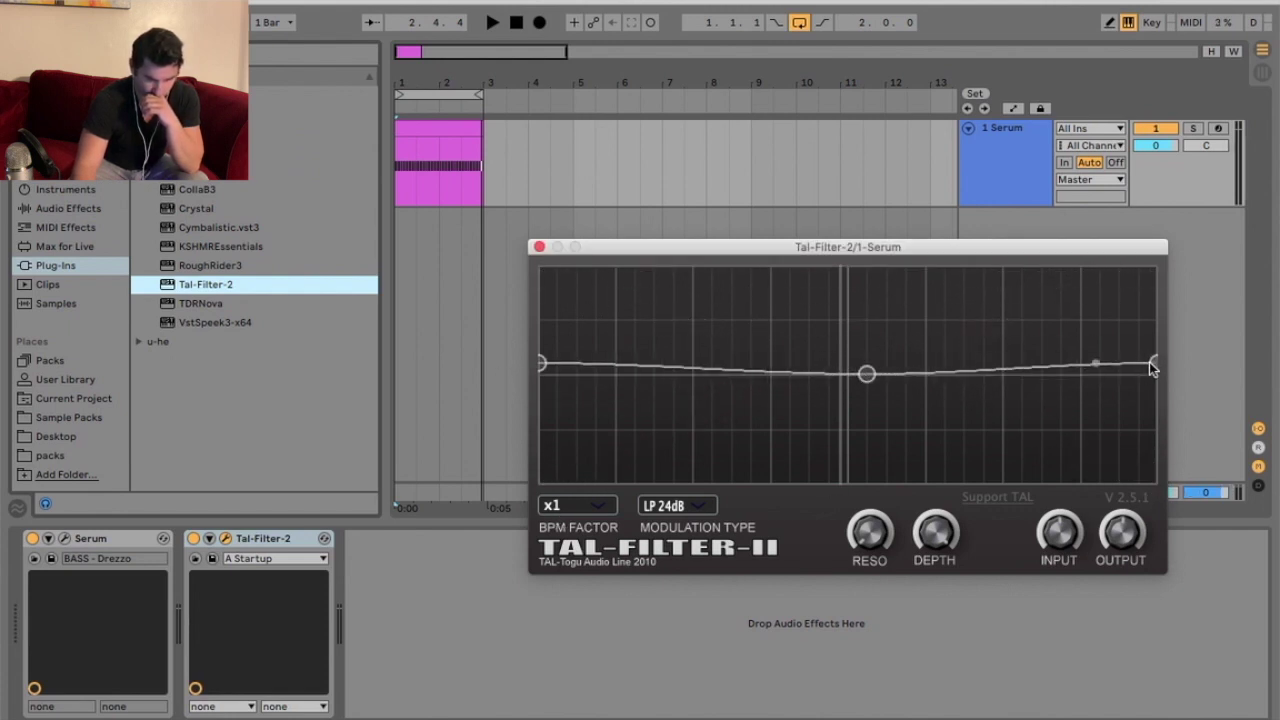
left_click_drag(1151, 368, 1153, 283)
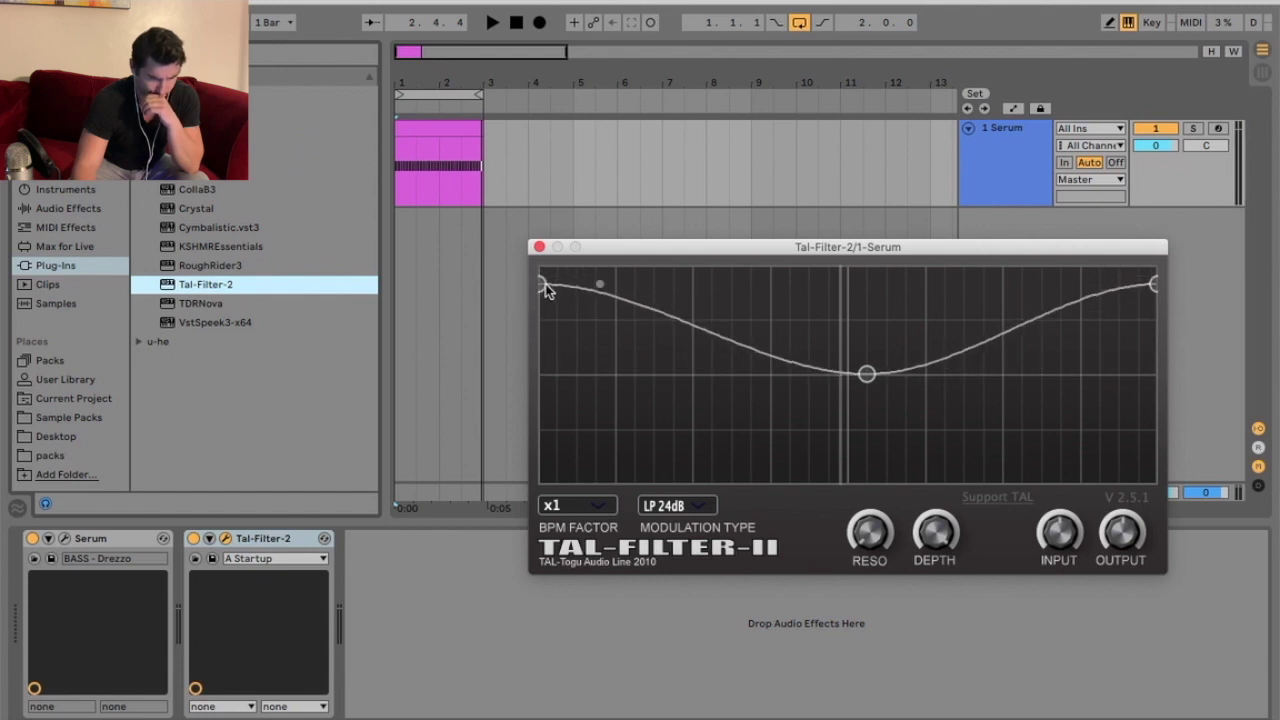
left_click_drag(545, 288, 601, 461)
left_click(665, 507)
left_click(684, 657)
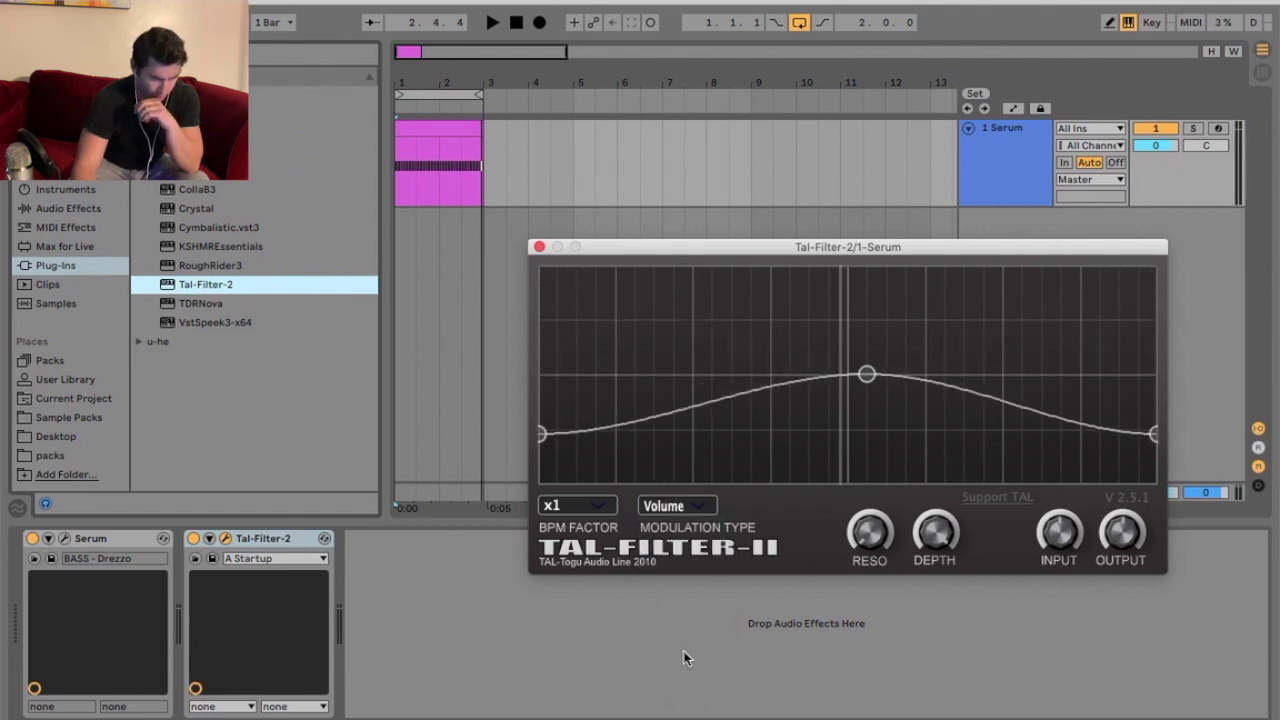
mouse_move(545, 438)
left_mouse_down()
mouse_move(549, 480)
mouse_move(600, 351)
mouse_move(557, 437)
mouse_move(590, 517)
left_mouse_up()
- Set the BPM factor to x4 and pull the curve's start down toward silence
left_click(590, 517)
left_click(587, 555)
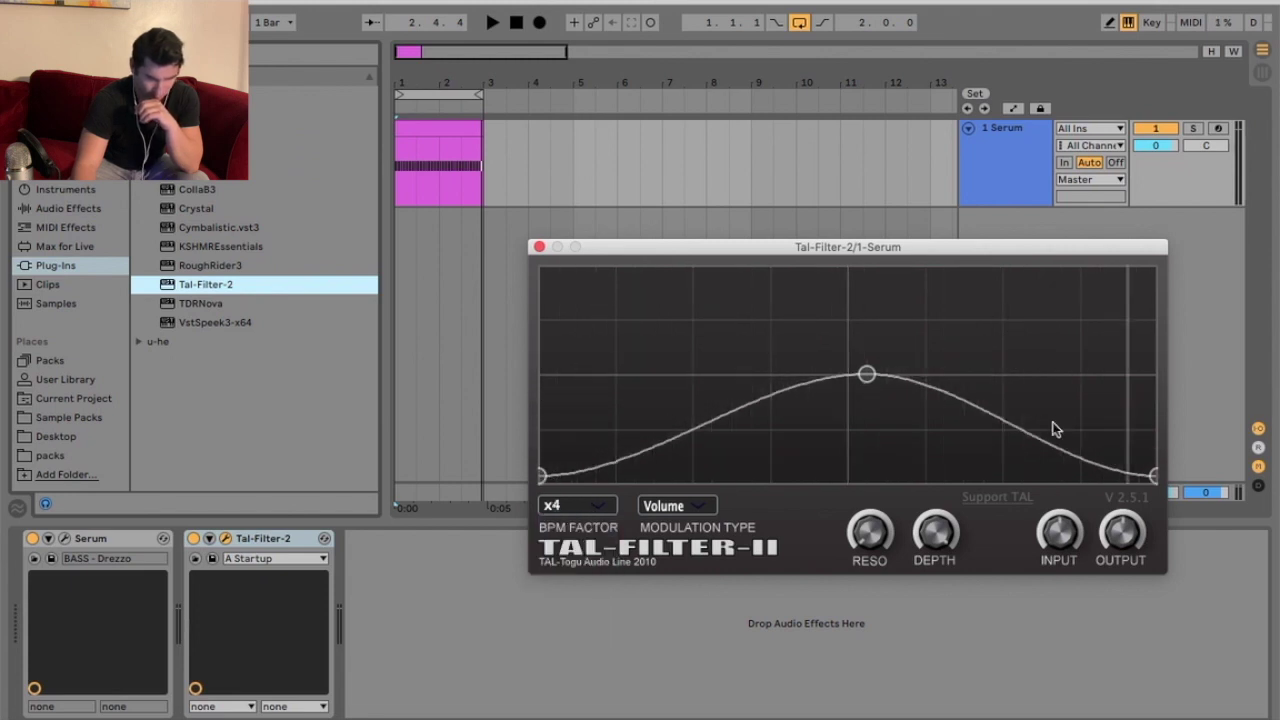
mouse_move(1150, 482)
left_mouse_down()
mouse_move(1151, 320)
mouse_move(1134, 263)
mouse_move(1127, 447)
mouse_move(1131, 340)
left_mouse_up()
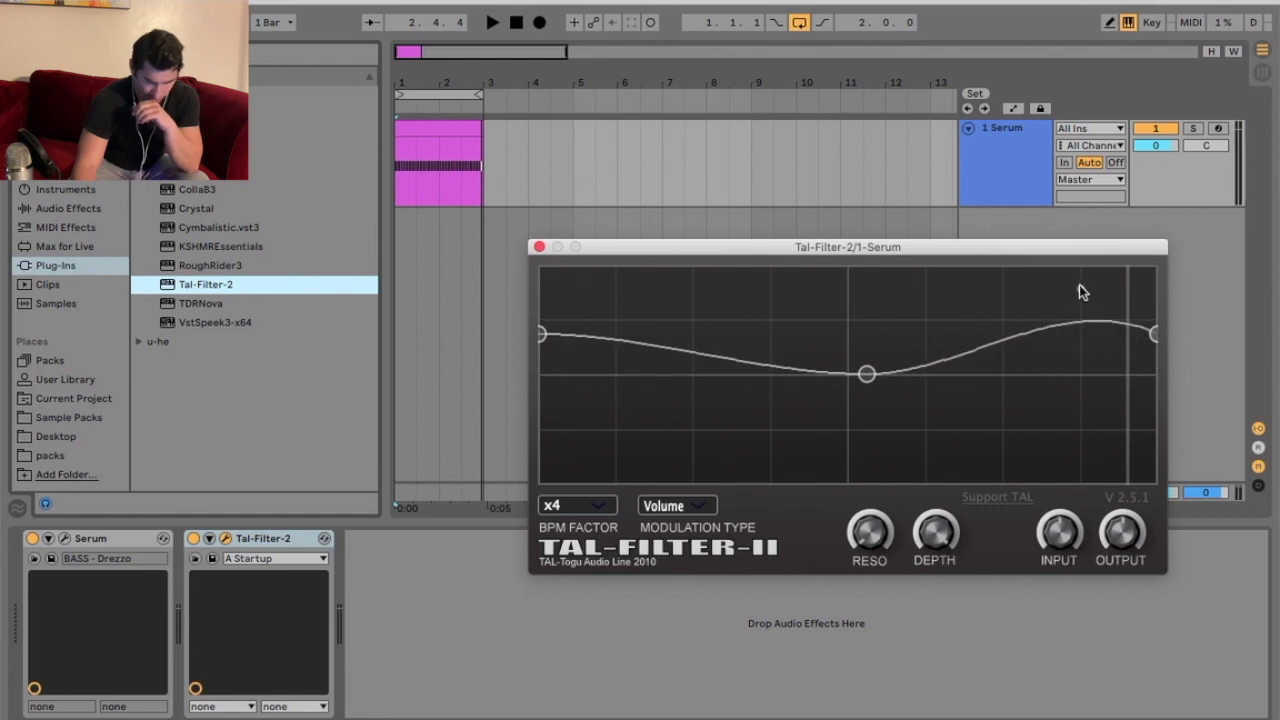
left_click_drag(1153, 340, 1137, 250)
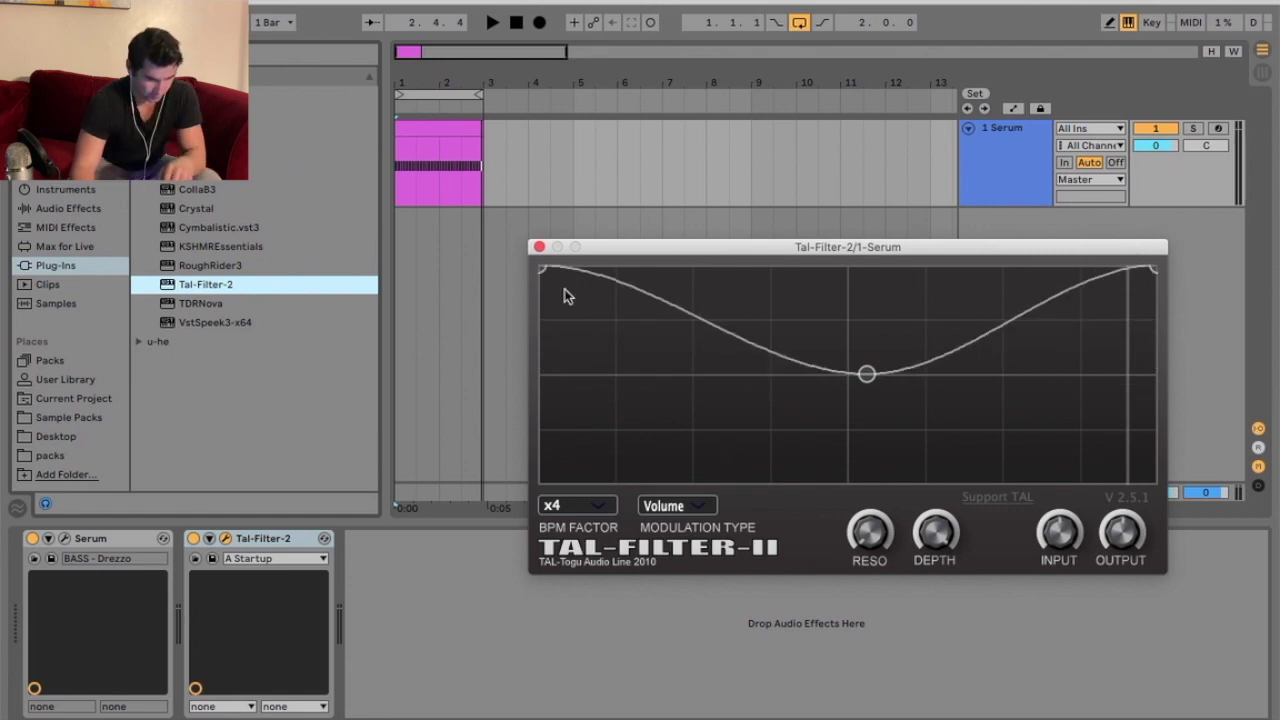
left_click(612, 508)
left_click(770, 528)
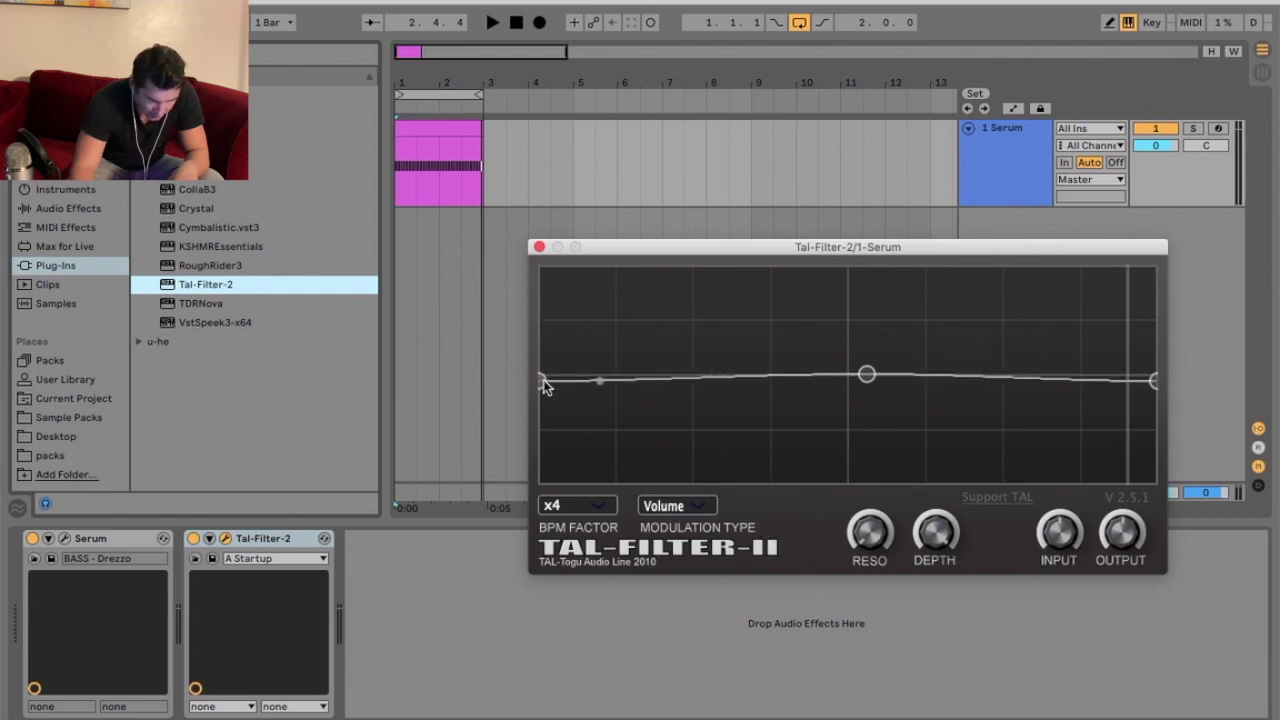
left_click_drag(544, 276, 560, 352)
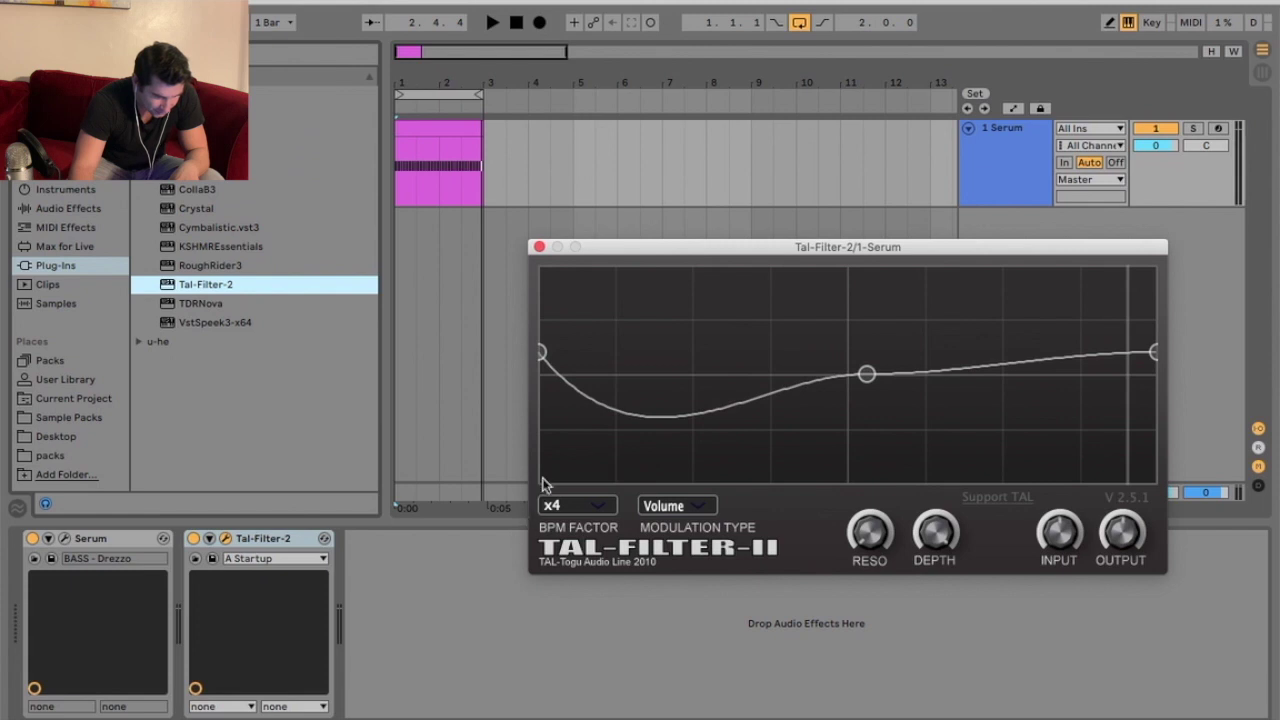
left_click_drag(614, 415, 551, 507)
- Start playback and try x1 and x32 rates before settling on x16
key("space")
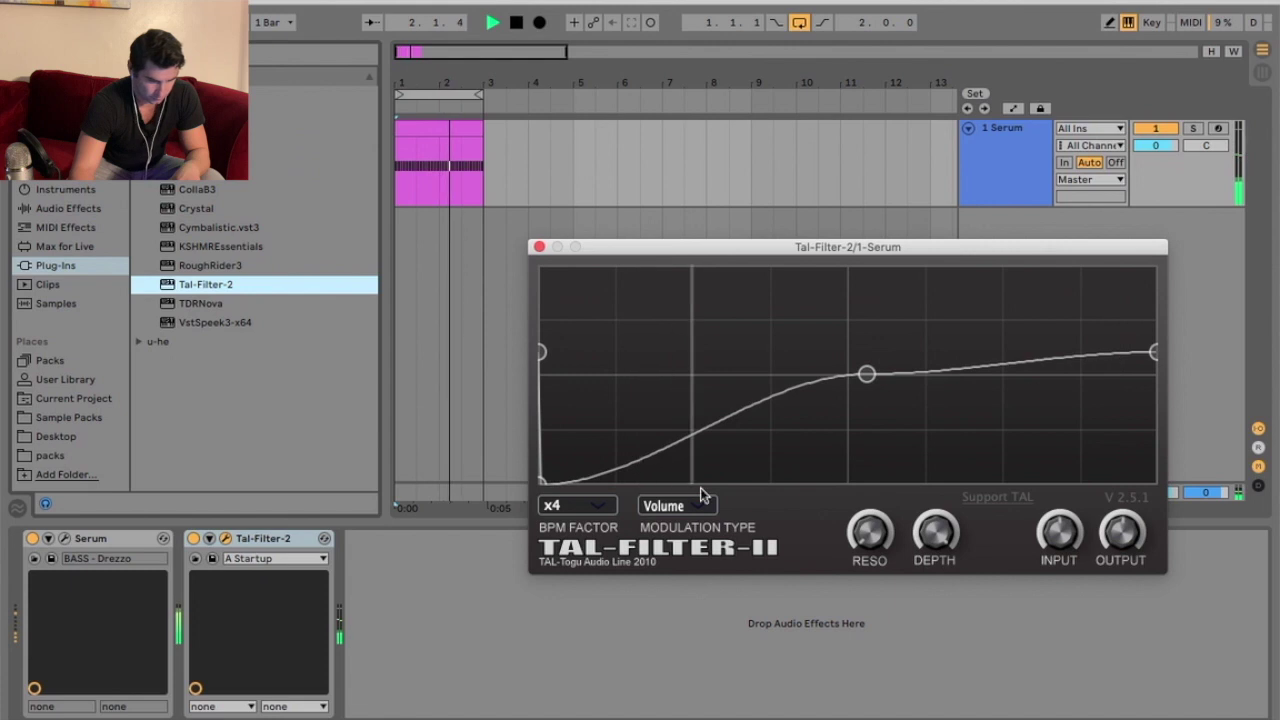
left_click(580, 505)
left_click(588, 528)
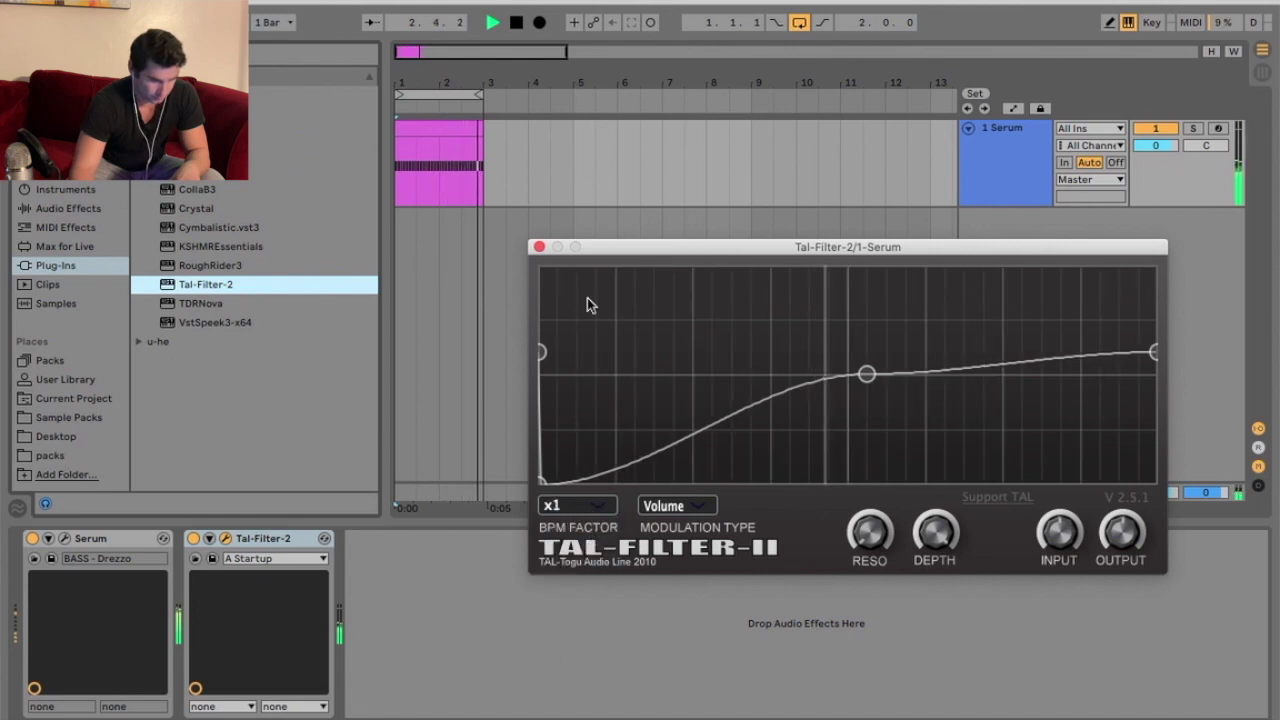
left_click(600, 506)
left_click(588, 615)
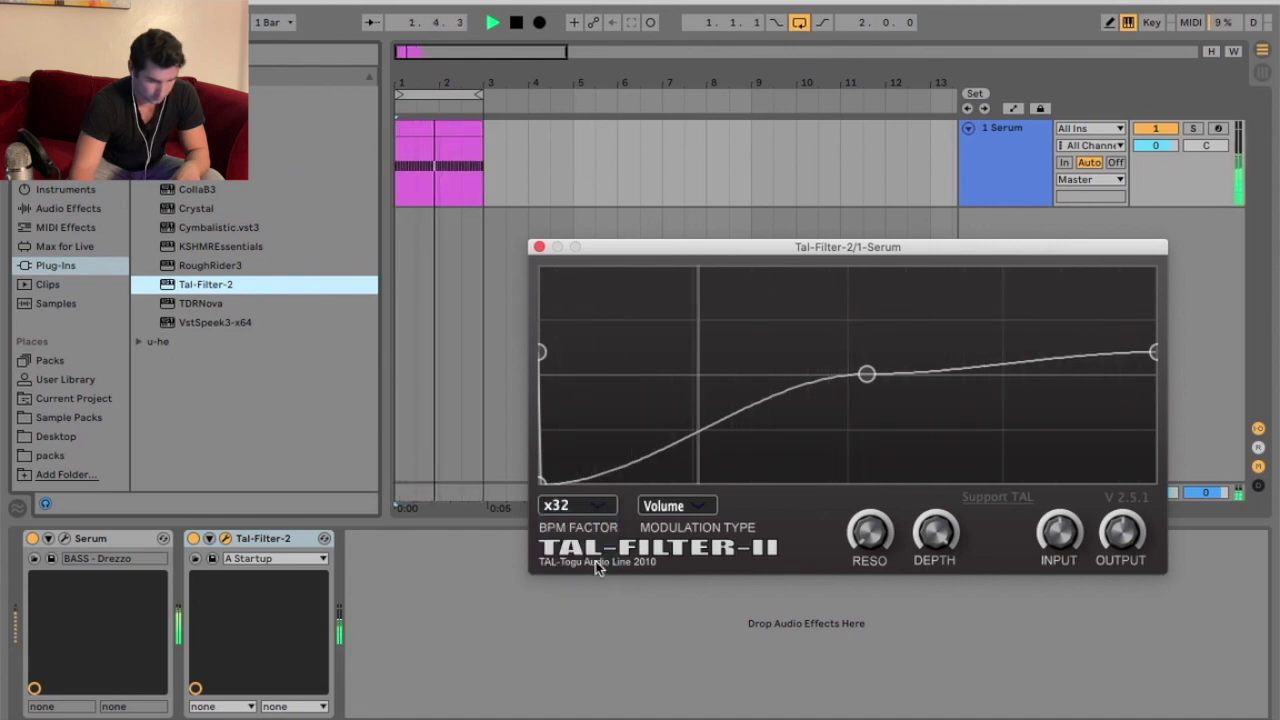
left_click(578, 505)
left_click(565, 598)
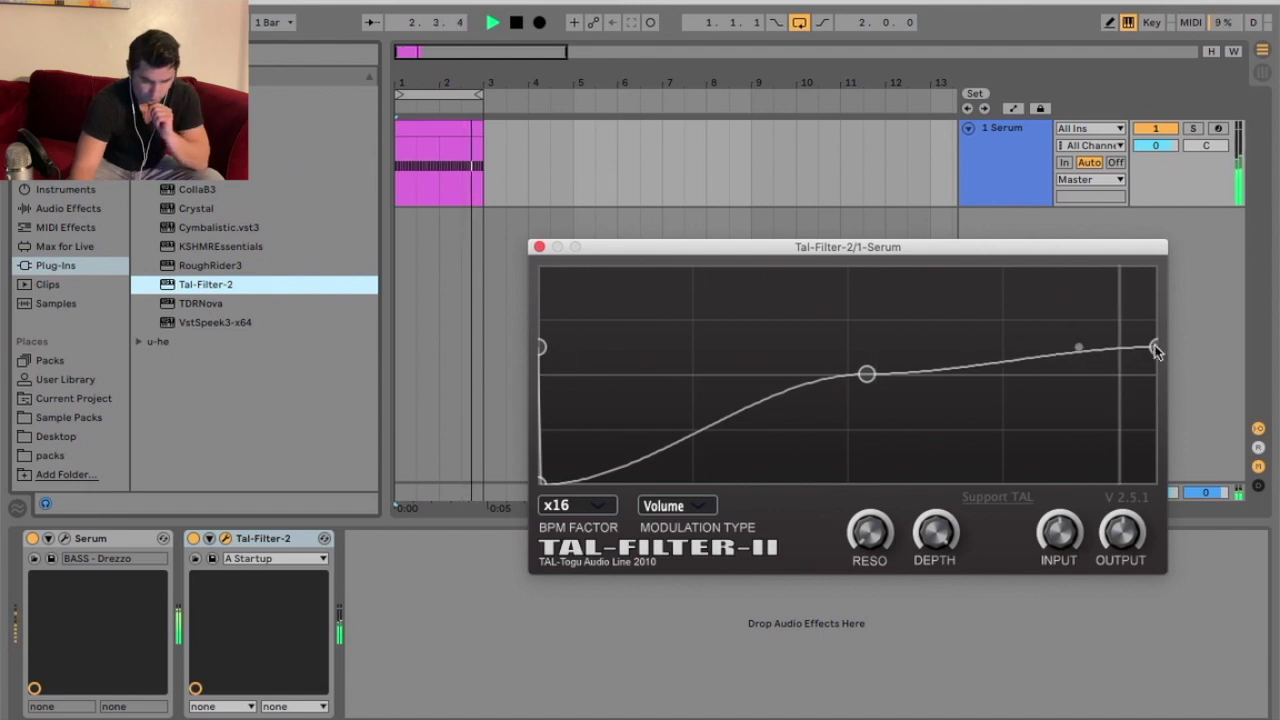
- Raise the right end, drop the middle to the bottom, and audition the silence-to-full ramp
left_click_drag(1154, 352, 1152, 284)
mouse_move(866, 374)
left_mouse_down()
mouse_move(840, 485)
mouse_move(767, 488)
mouse_move(808, 498)
left_mouse_up()
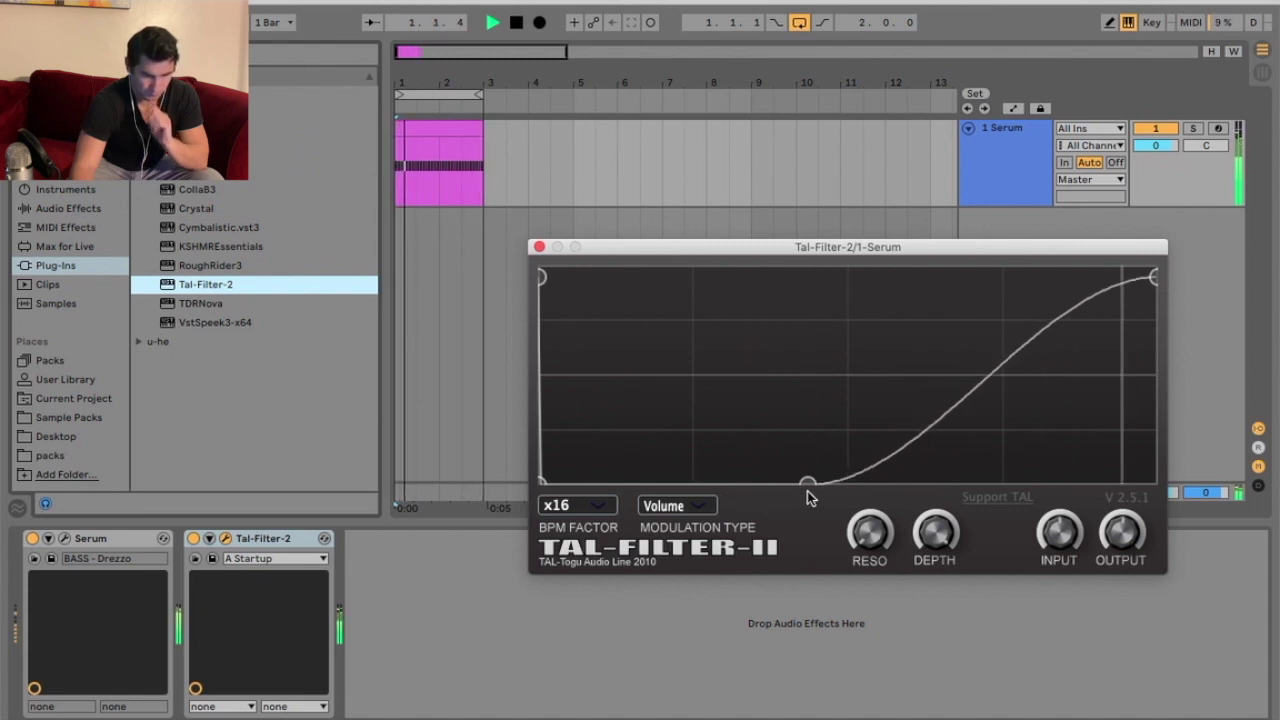
key("space")
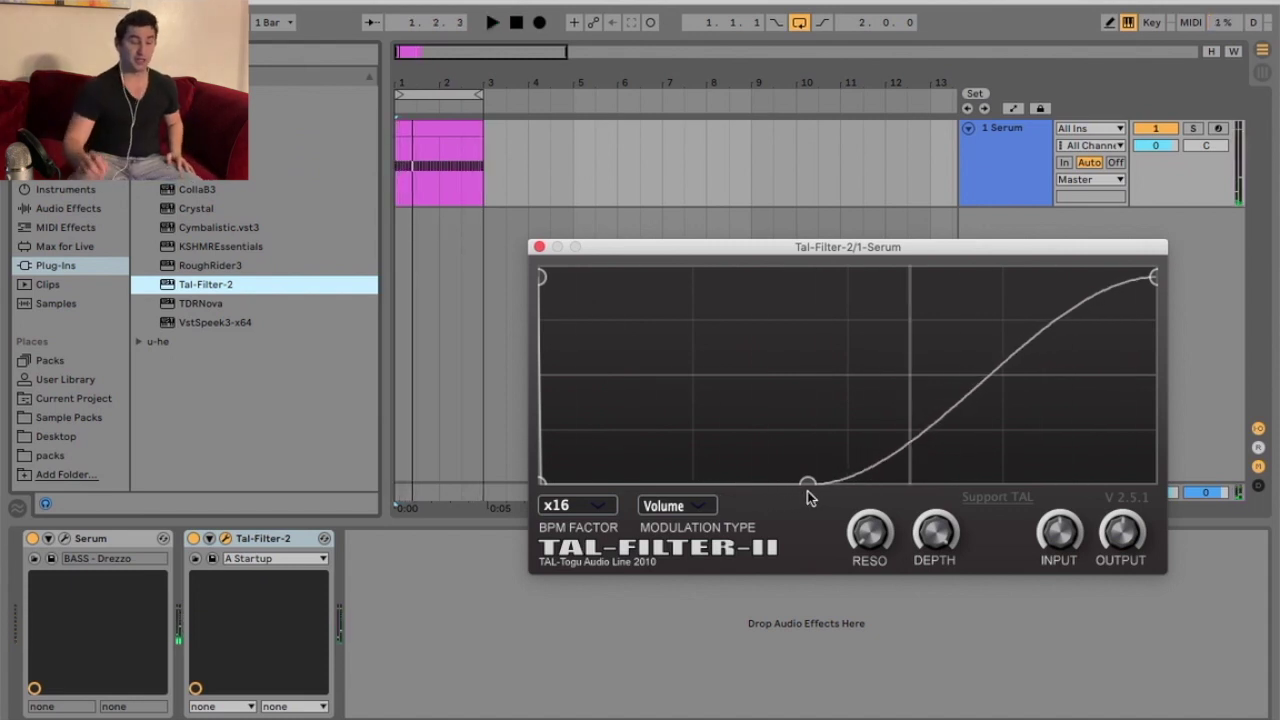
mouse_move(541, 286)
left_mouse_down()
mouse_move(480, 516)
mouse_move(507, 277)
left_mouse_up()
key("space")
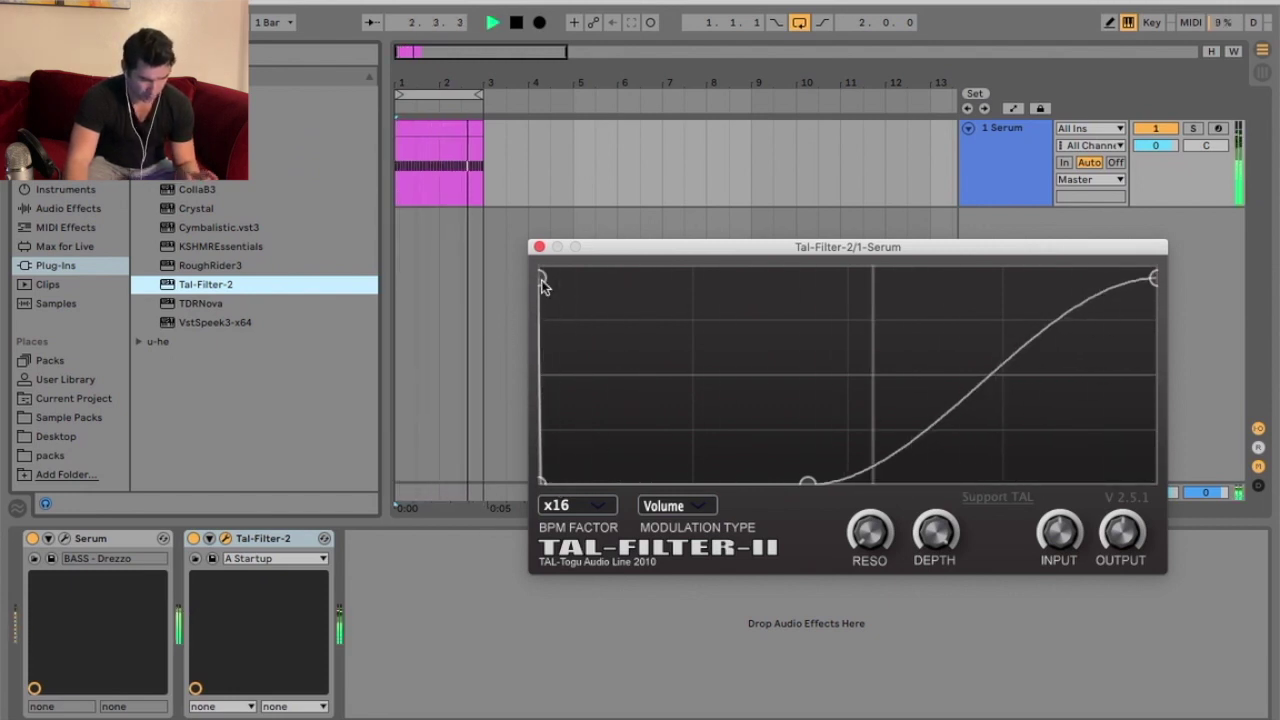
key("space")
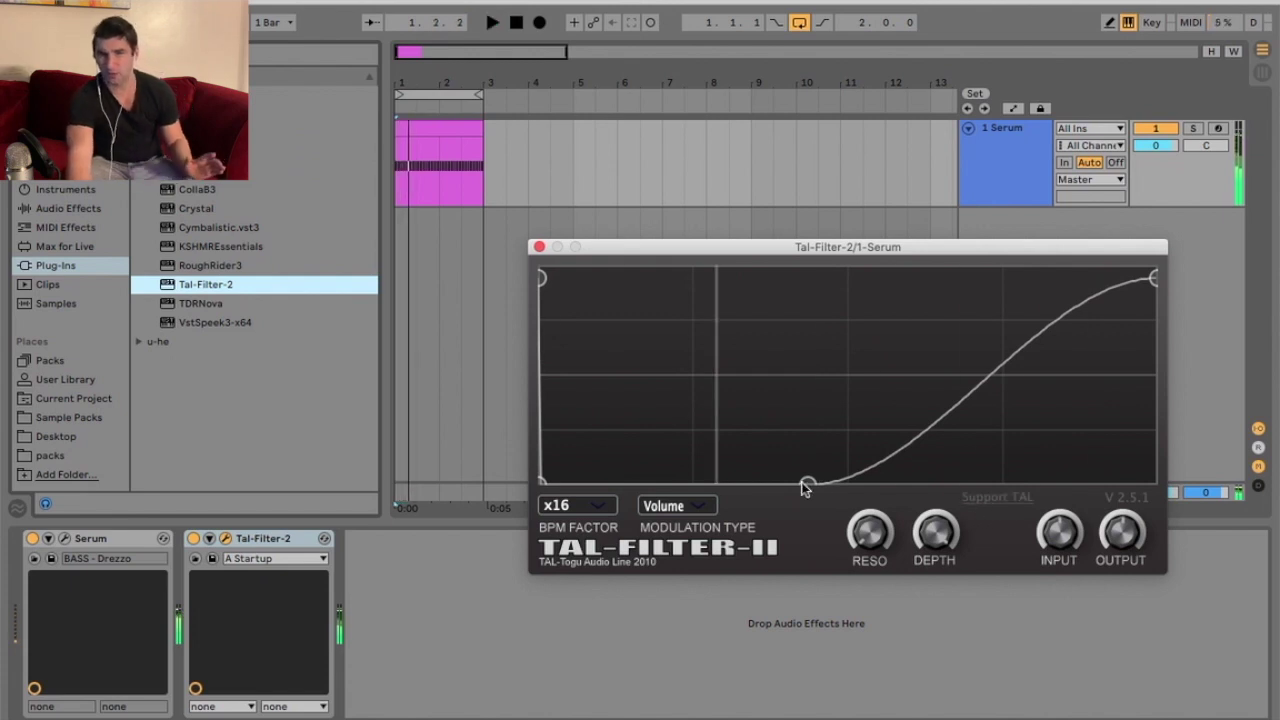
left_click(748, 471)
- Place the new bottom point, then try Pan before returning the modulation to Volume
left_click_drag(748, 471, 763, 483)
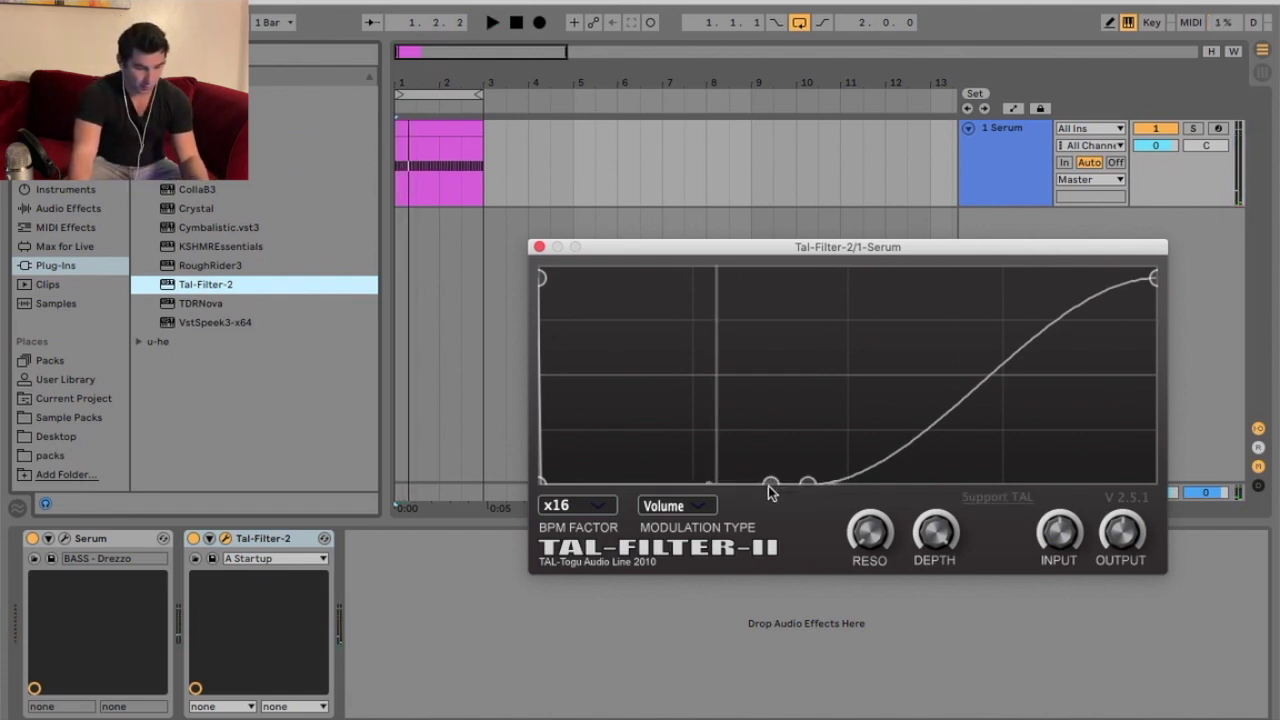
key("space")
left_click(677, 506)
left_click(690, 670)
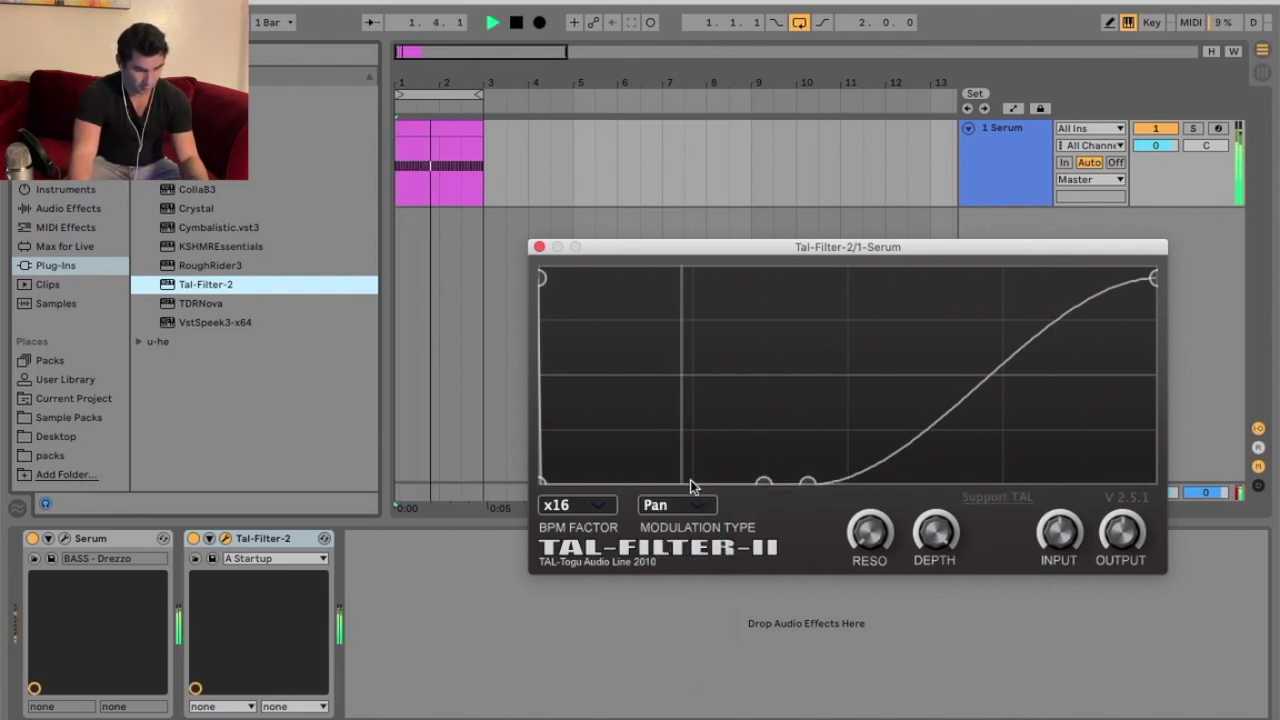
left_click(677, 506)
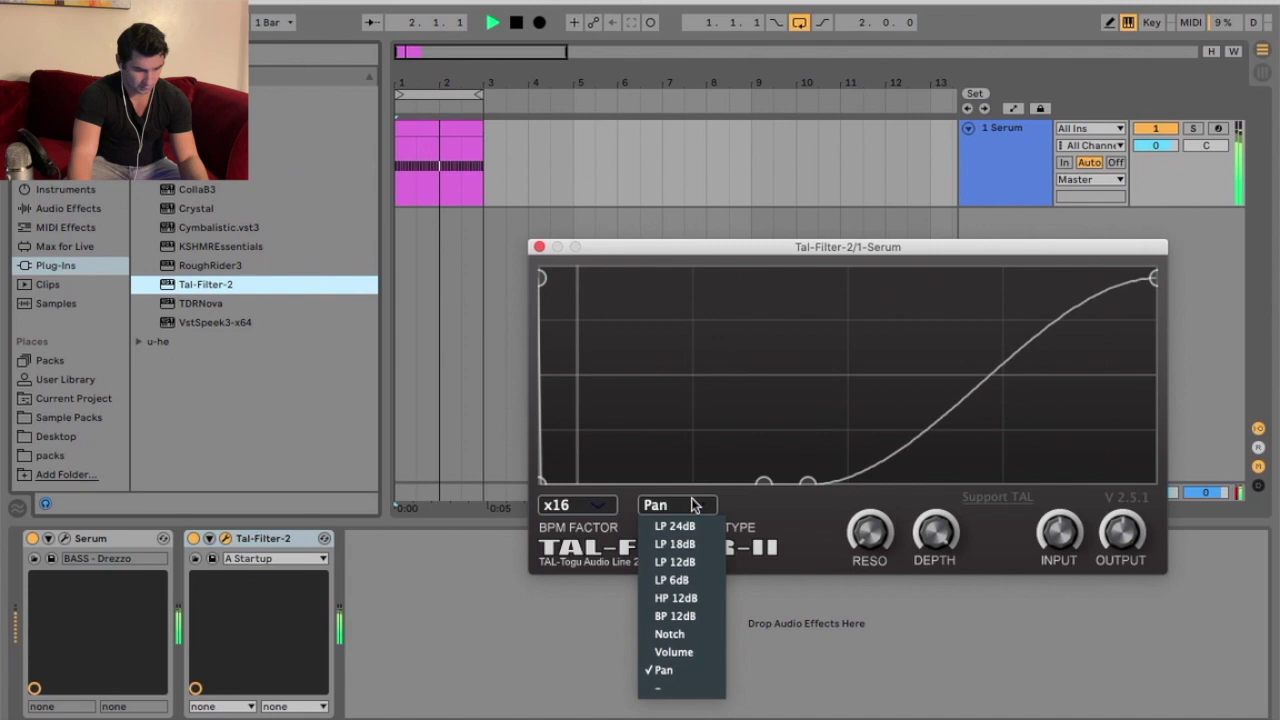
left_click(697, 650)
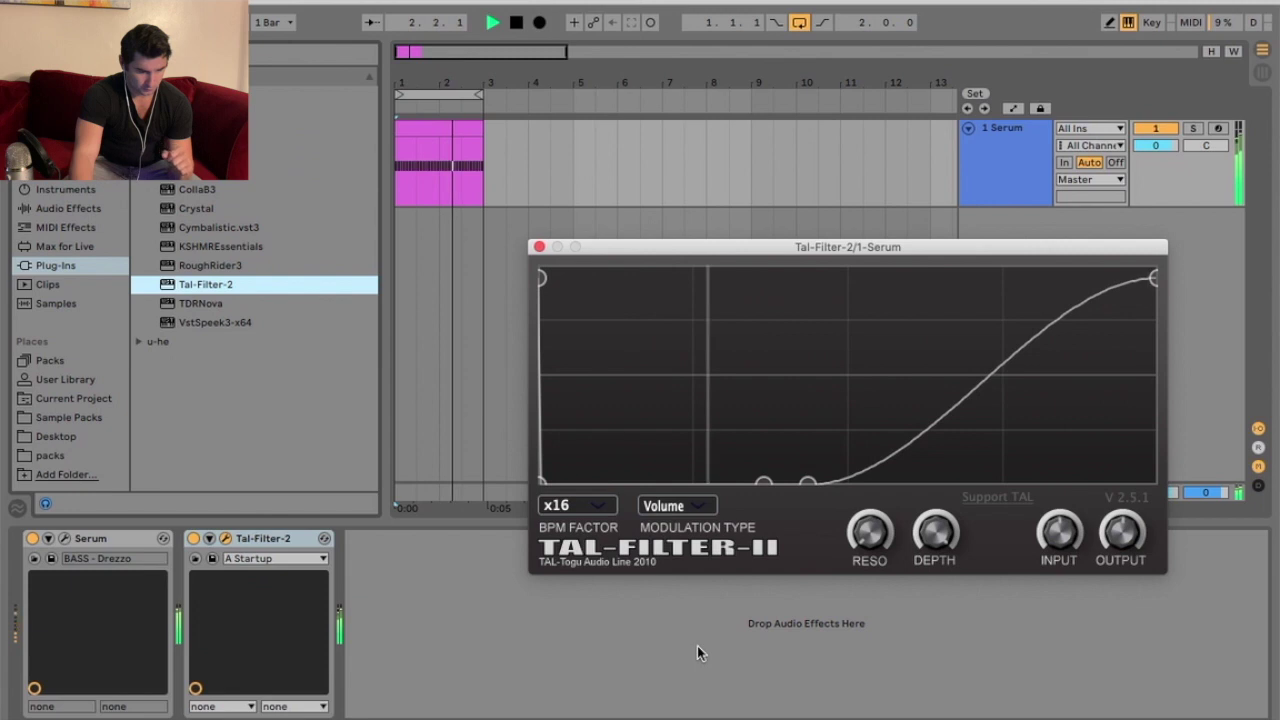
- Build a steep rise to a held high plateau that cuts off sharply at the right
mouse_move(541, 278)
left_mouse_down()
mouse_move(530, 346)
mouse_move(541, 307)
left_mouse_up()
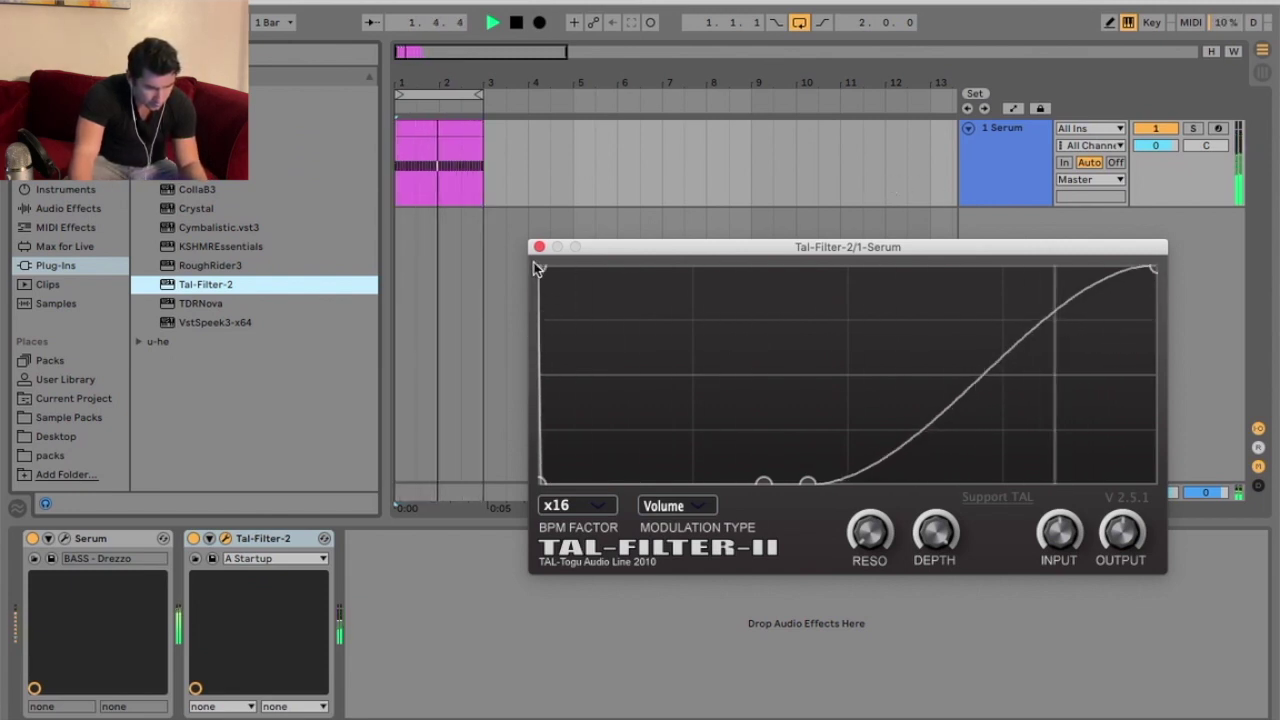
left_click_drag(810, 484, 850, 273)
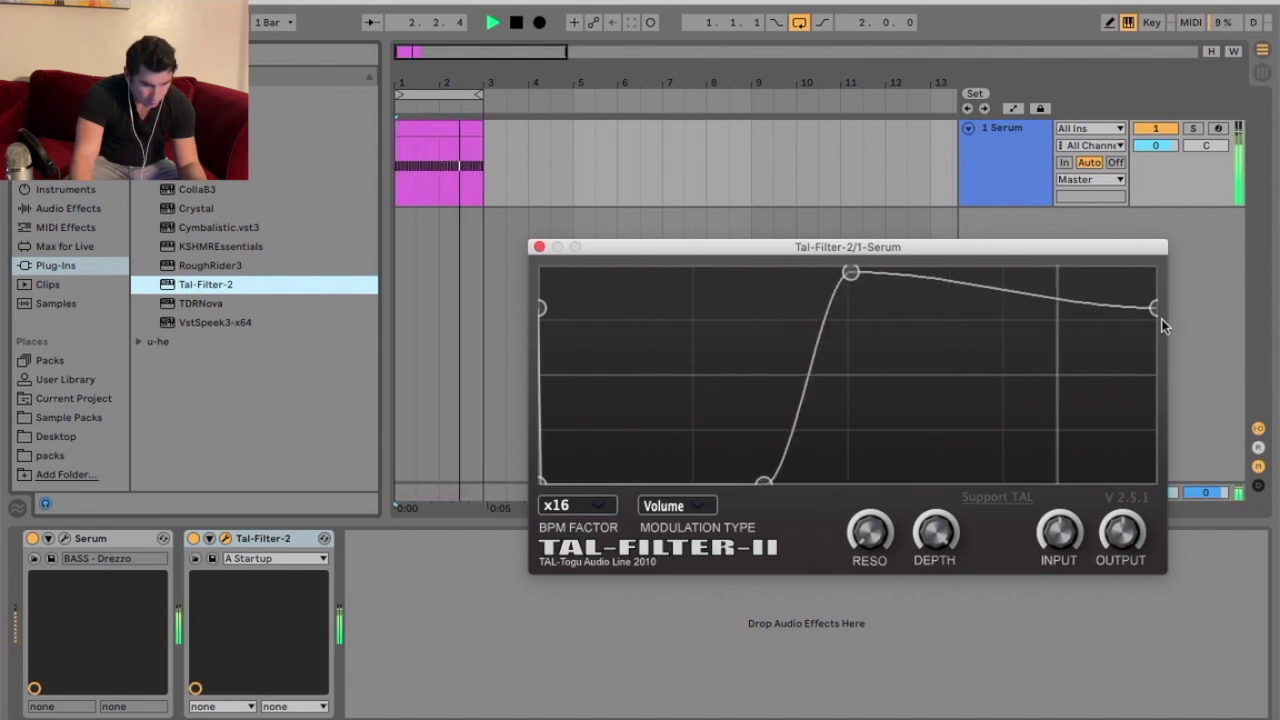
mouse_move(1143, 310)
left_mouse_down()
mouse_move(1143, 422)
mouse_move(1100, 322)
mouse_move(1123, 274)
left_mouse_up()
left_click_drag(1154, 422, 1154, 482)
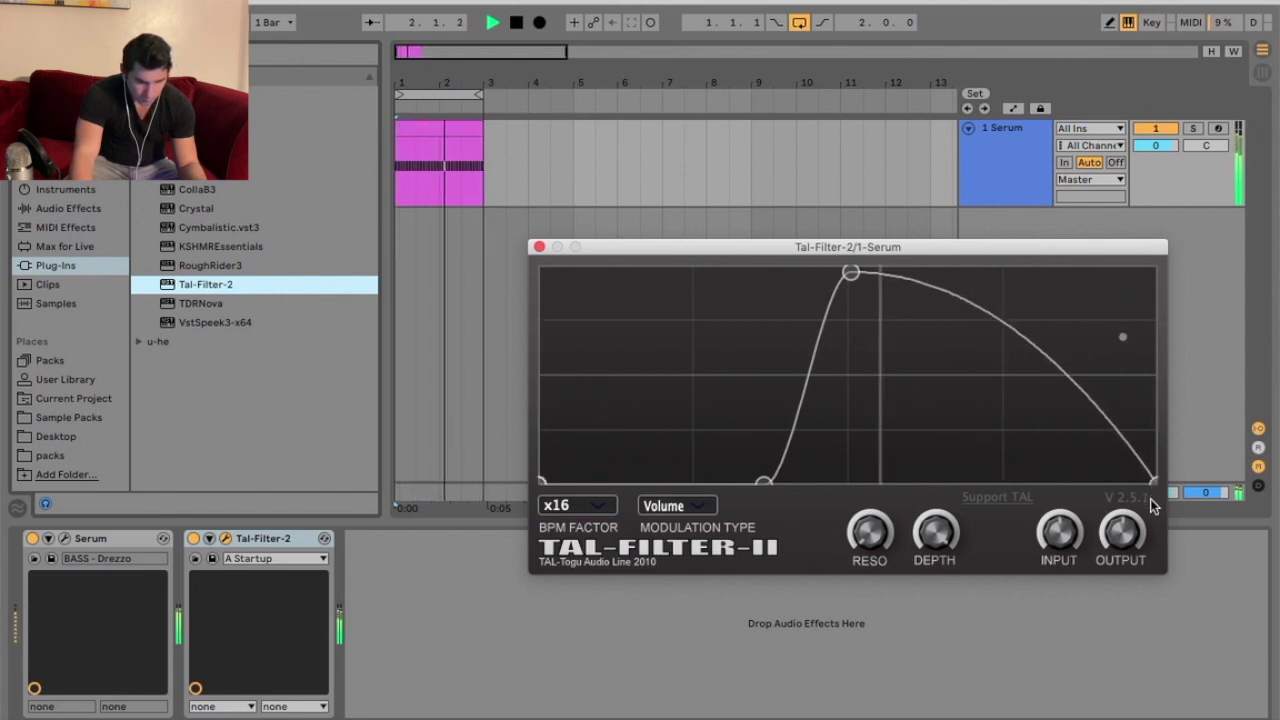
double_click(1110, 363)
left_click_drag(1110, 363, 1130, 268)
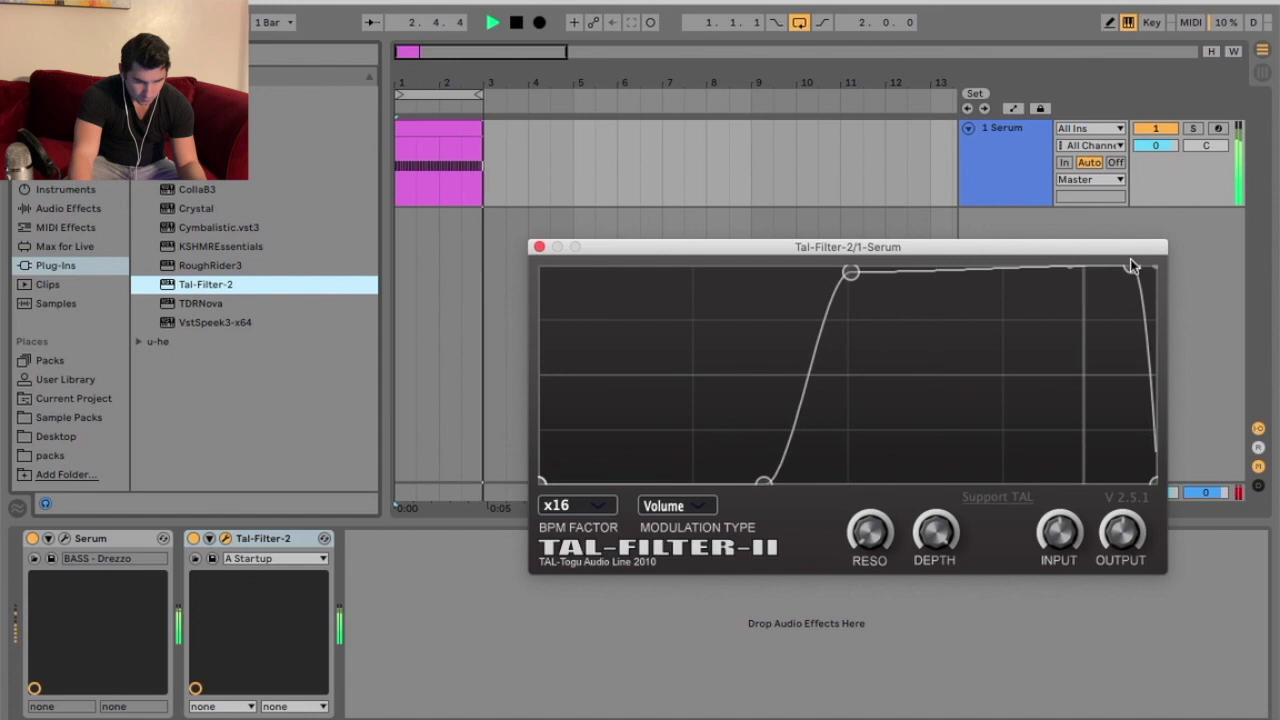
left_click_drag(1131, 270, 1132, 283)
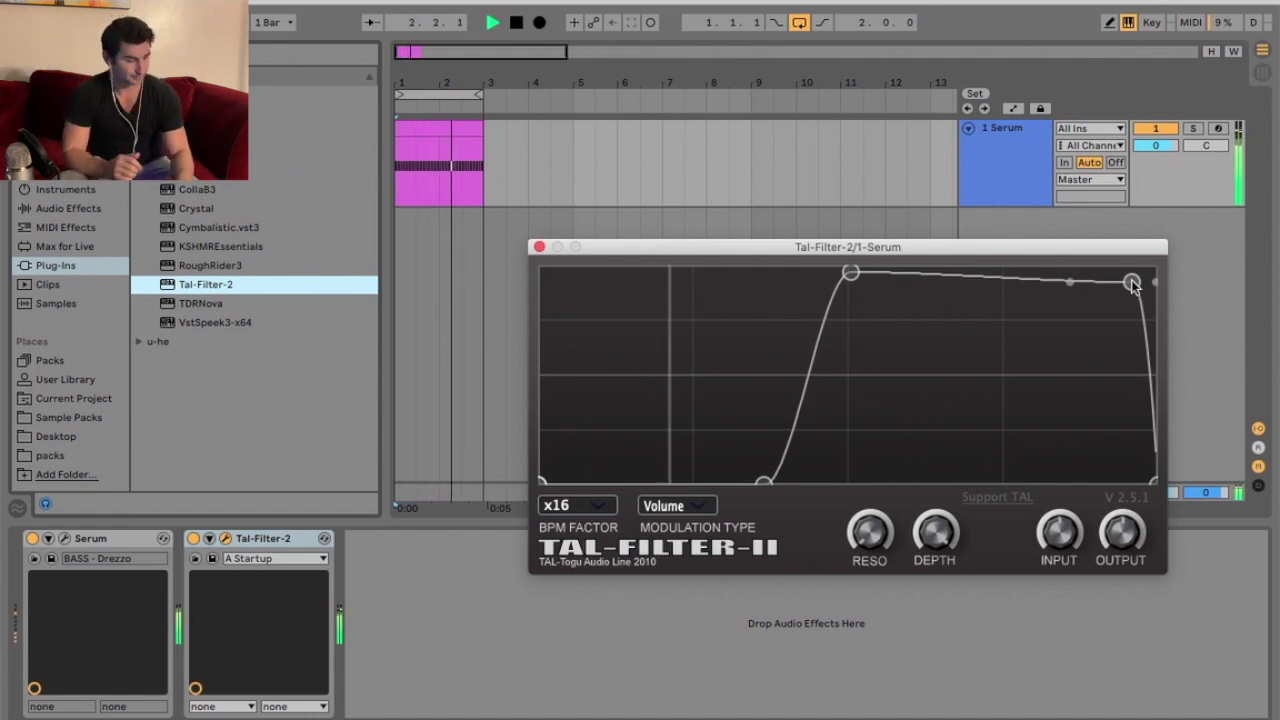
- Add a small early hump before the dip and audition the gating pattern
key("space")
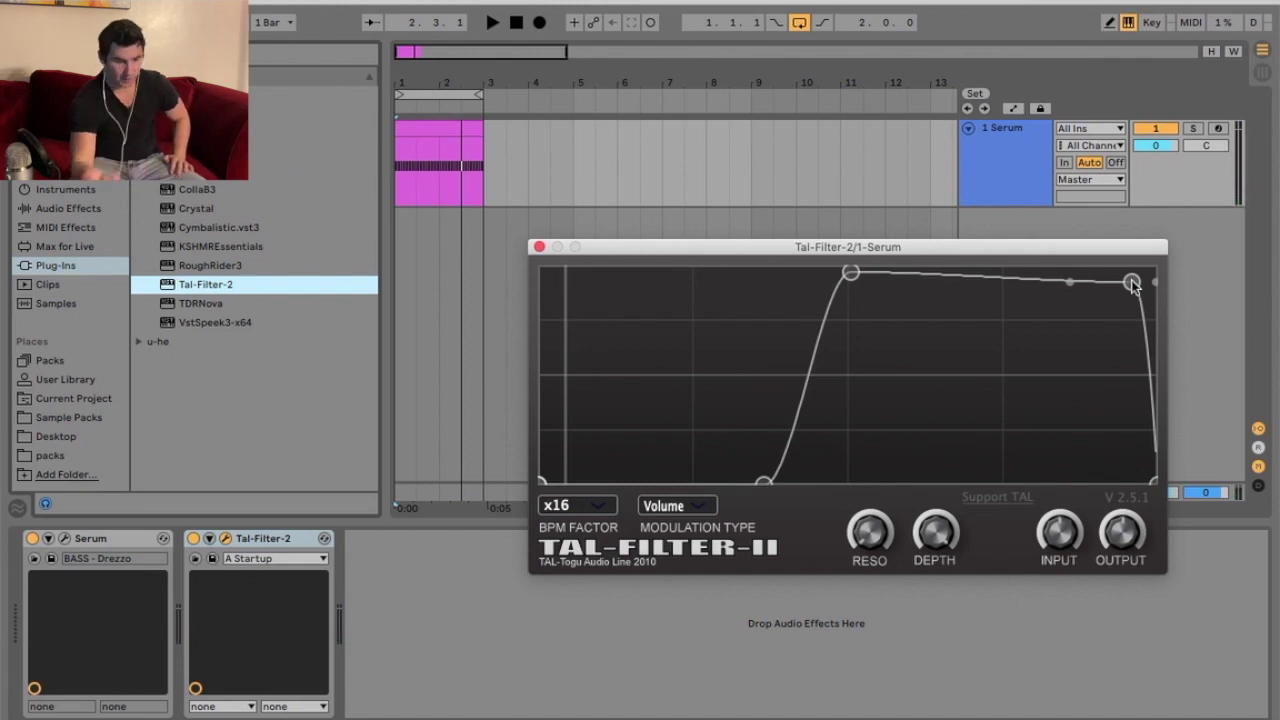
left_click_drag(808, 365, 707, 355)
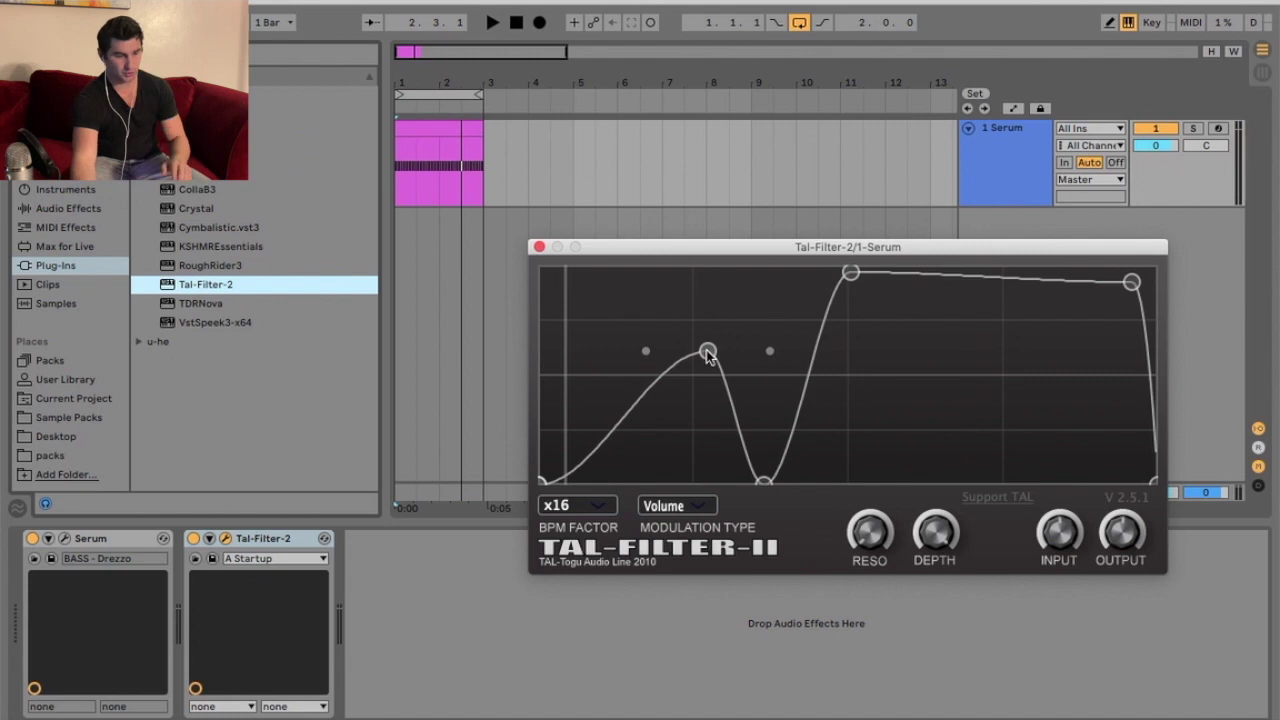
key("space")
key("space")
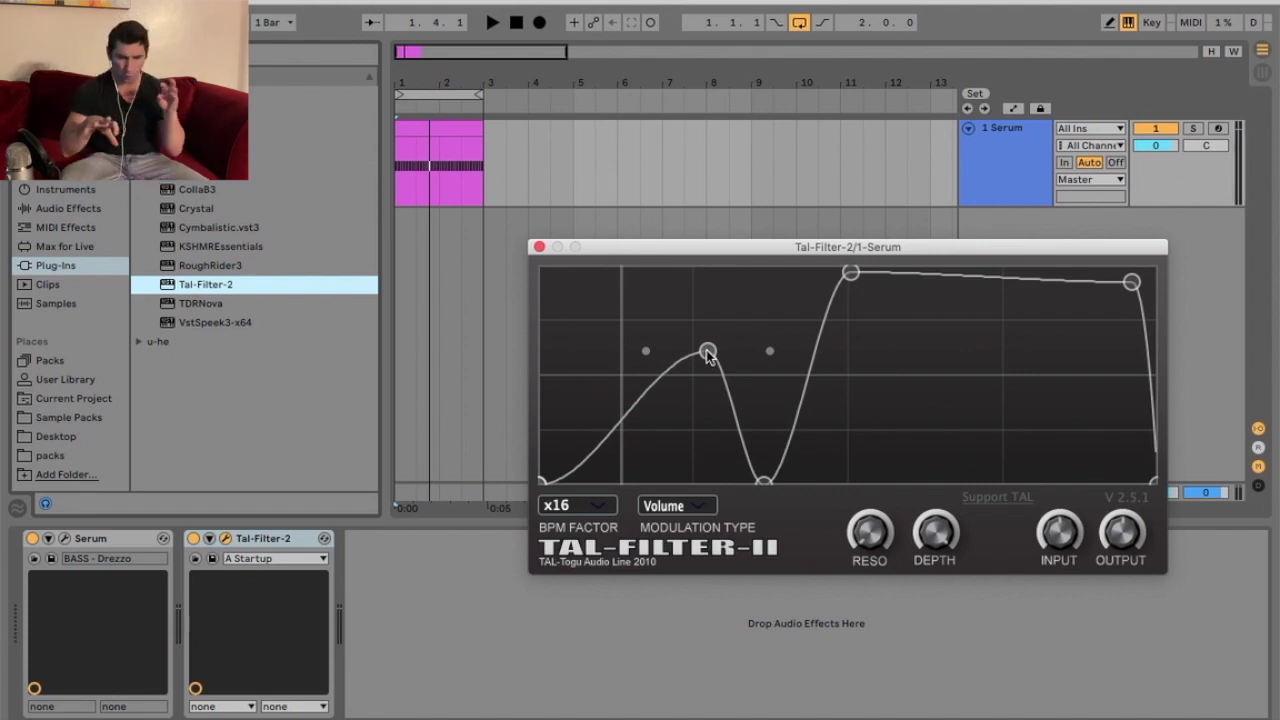
- Switch the modulation type to LP 18dB and nudge the hump and top peaks
left_click(704, 506)
left_click(698, 544)
key("space")
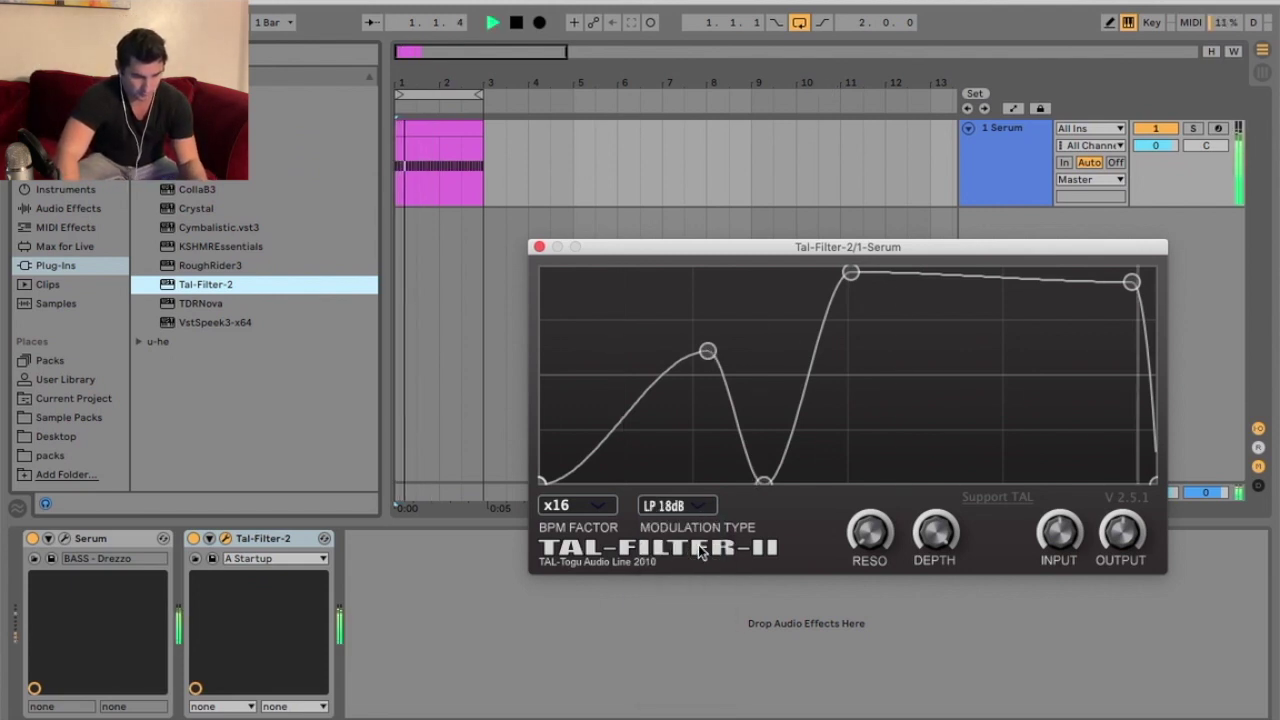
left_click_drag(707, 351, 700, 352)
left_click_drag(850, 272, 857, 270)
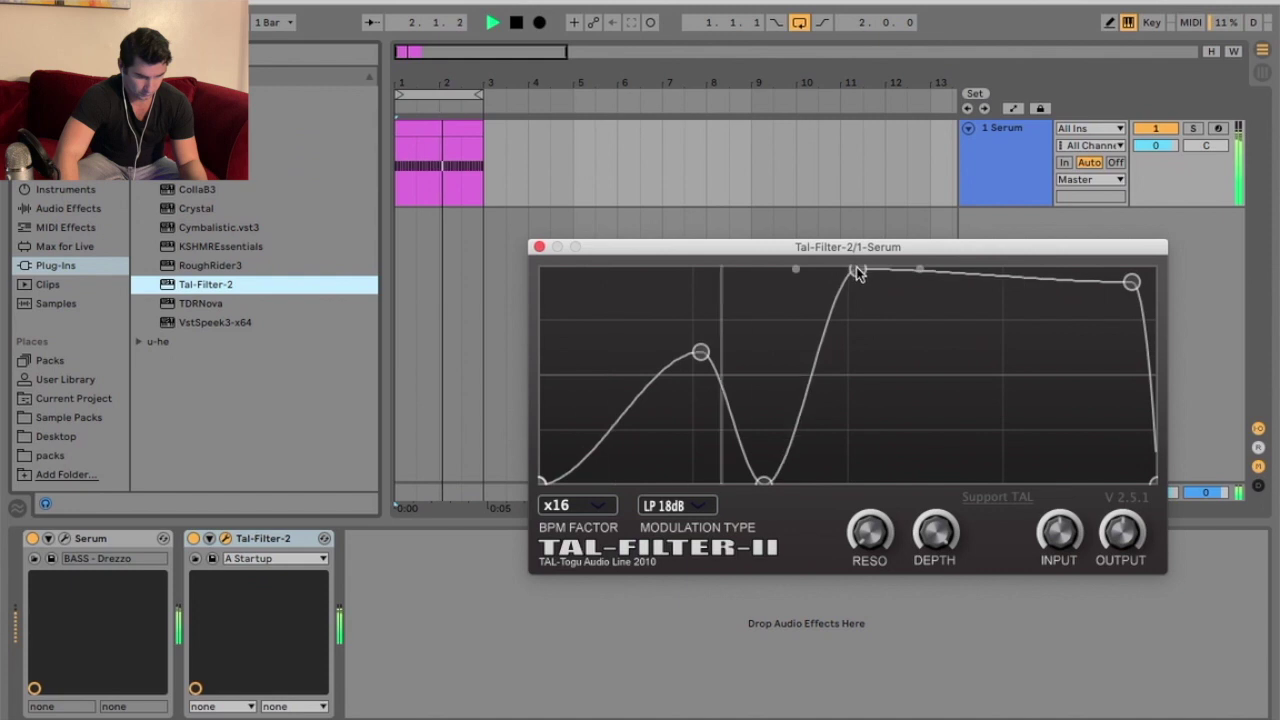
- Set the rate to x4 and lower the right plateau into a gentle fading arc
left_click(590, 505)
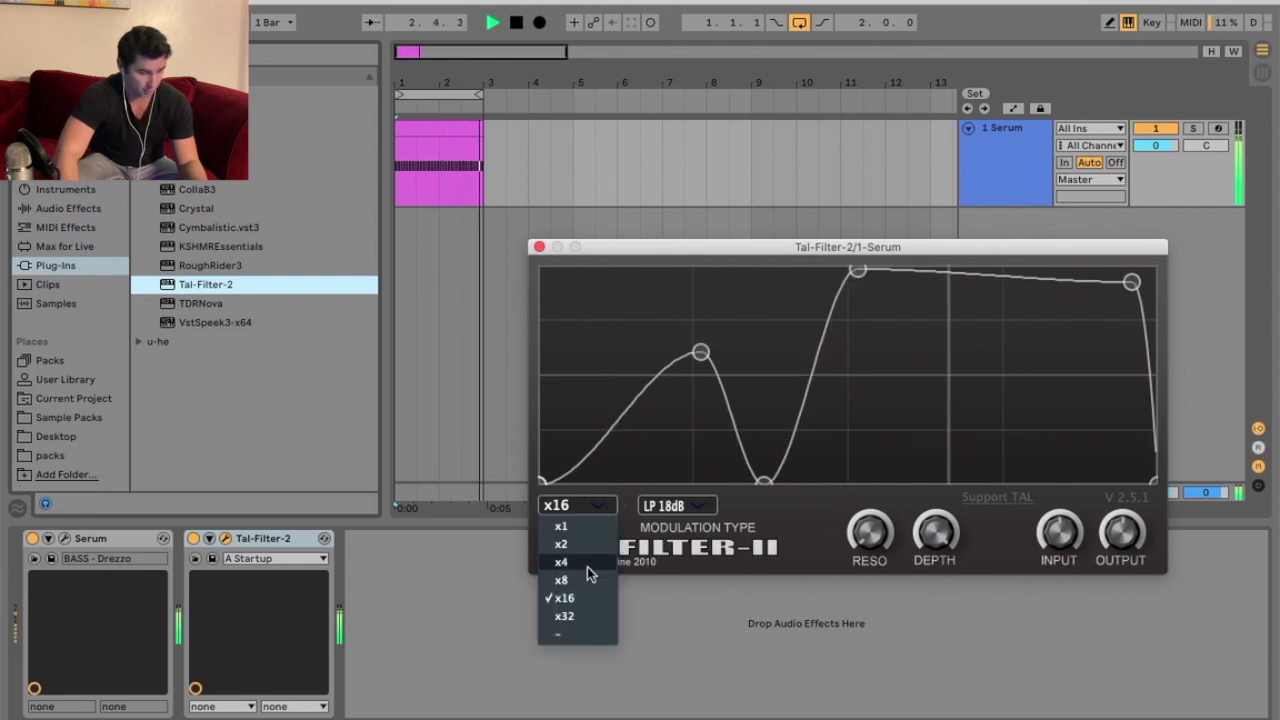
left_click(587, 566)
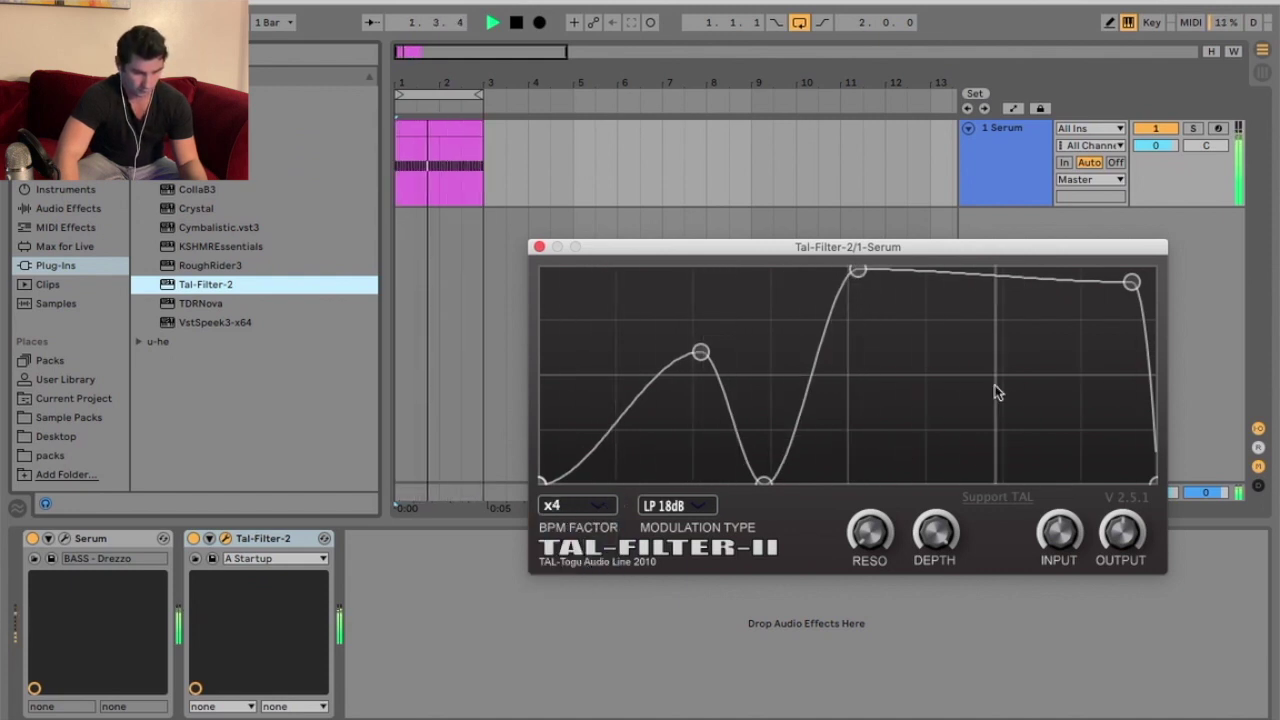
left_click_drag(1132, 282, 912, 420)
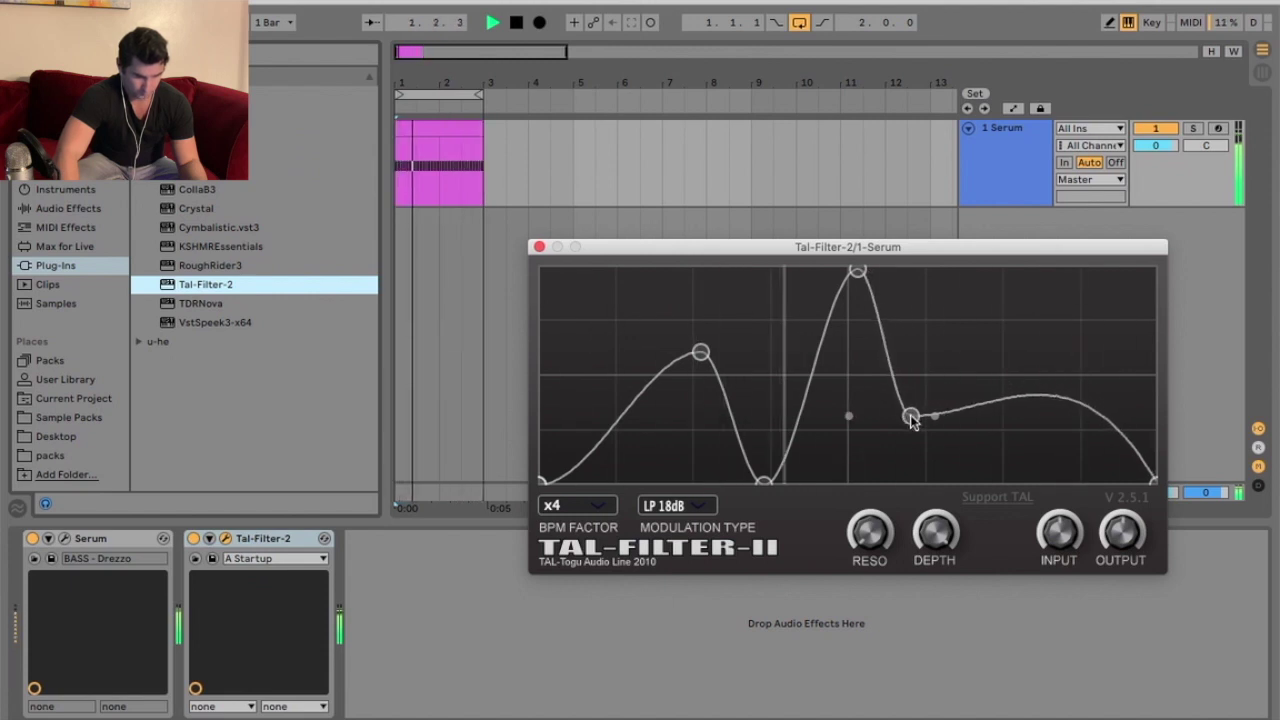
key("space")
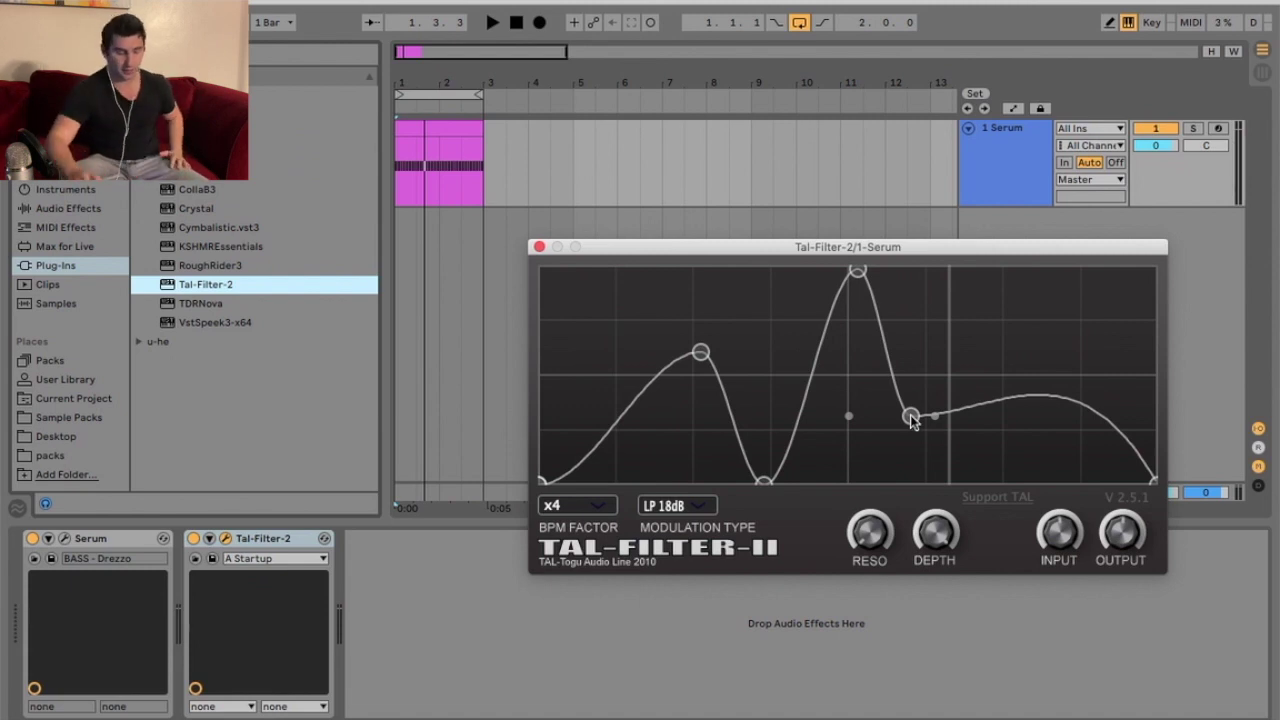
left_click(686, 508)
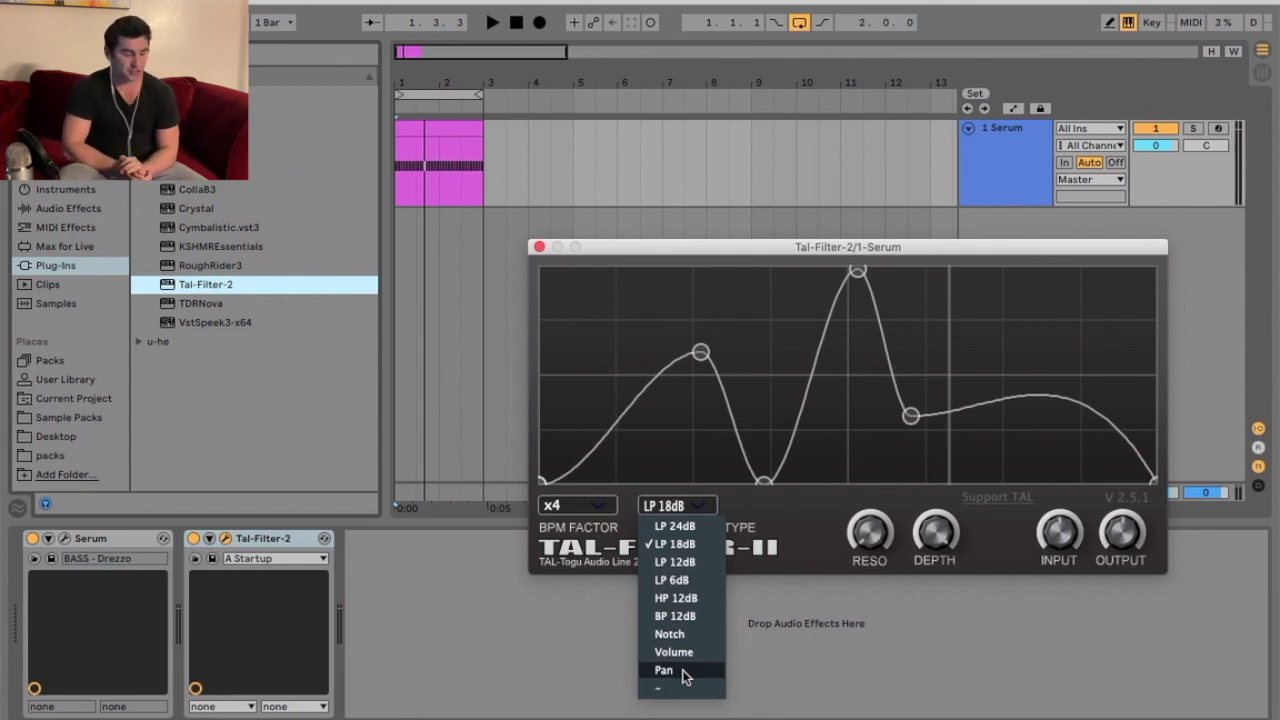
left_click(795, 544)
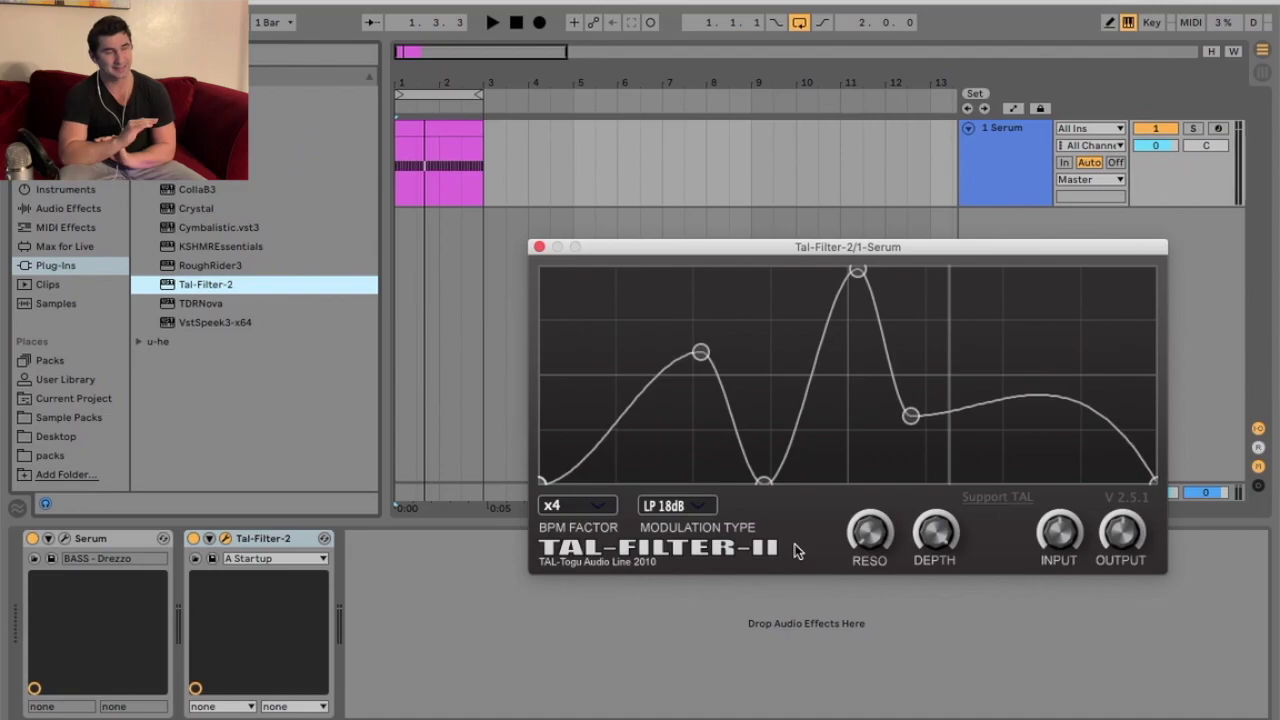